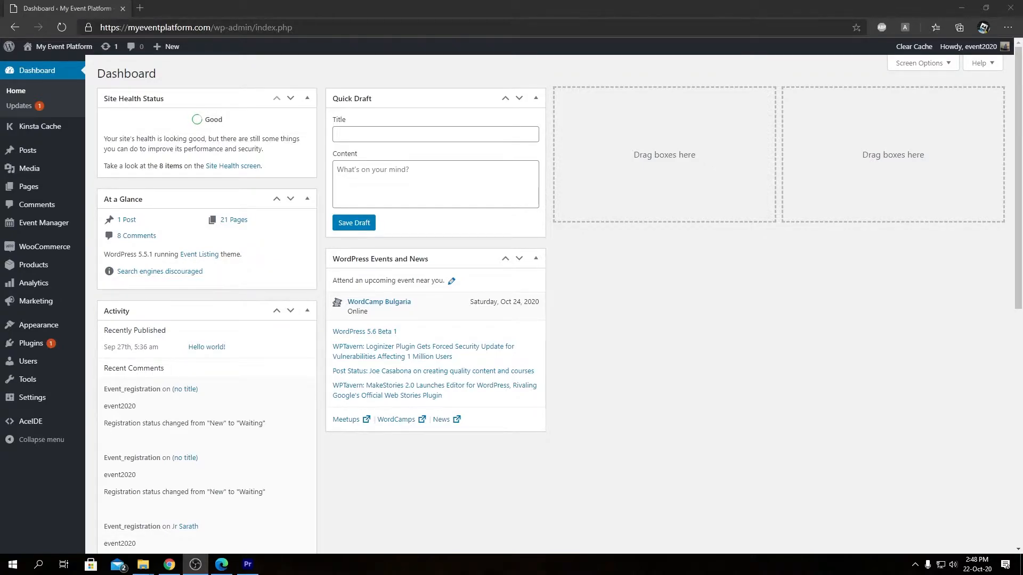
Step: Open the My Event Platform front end in a new browser tab and view the "Saying thank you" event from the Events page
left_click(887, 526)
mouse_move(73, 46)
right_click(46, 68)
left_click(59, 76)
left_click(200, 7)
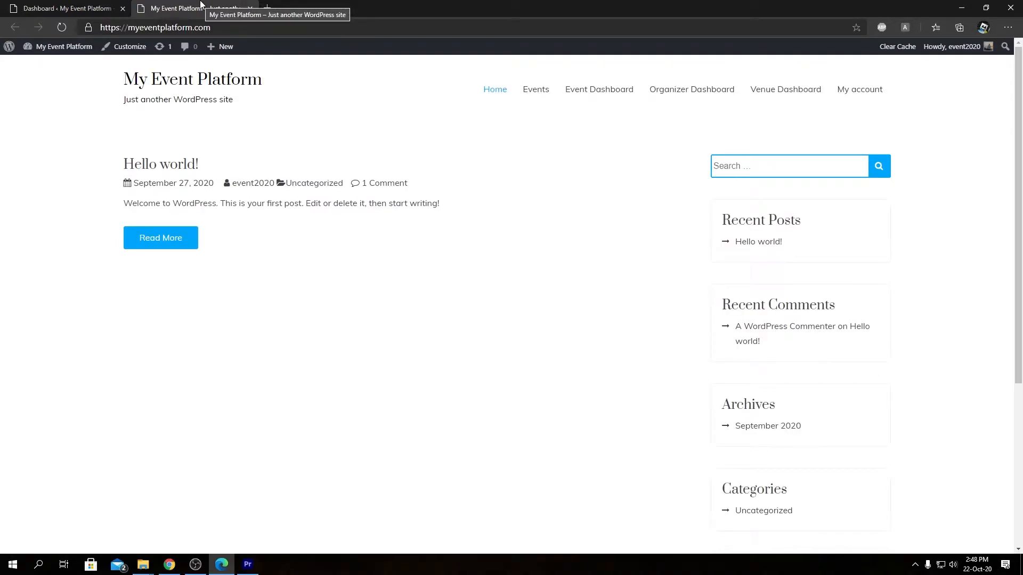
left_click(554, 92)
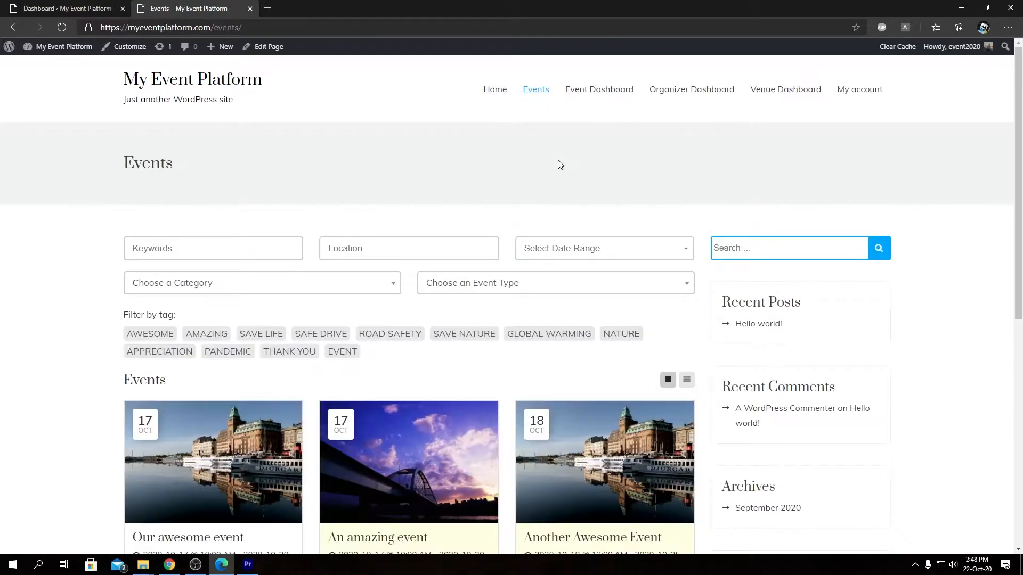
scroll(558, 160, "down", 5)
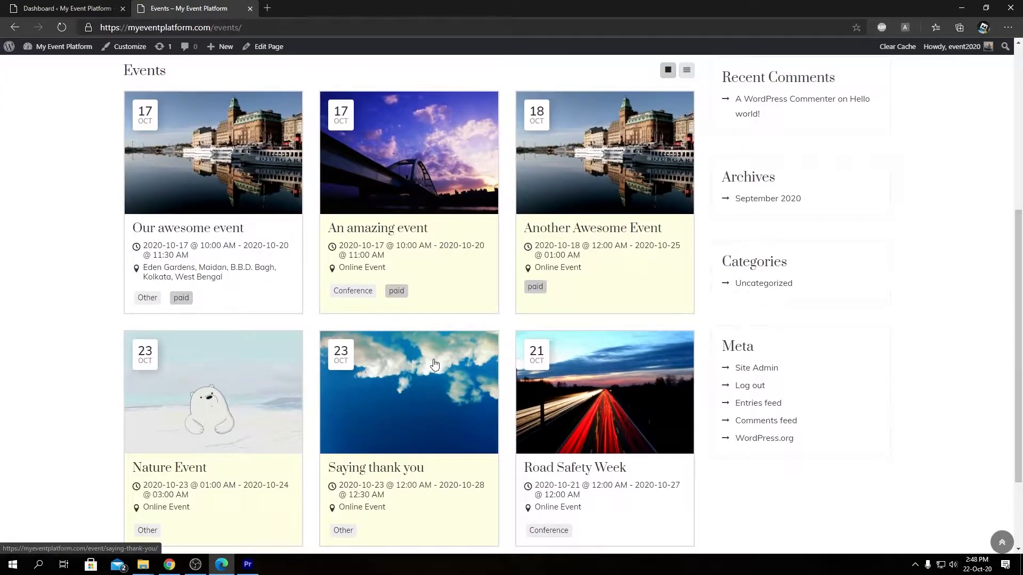
left_click(434, 365)
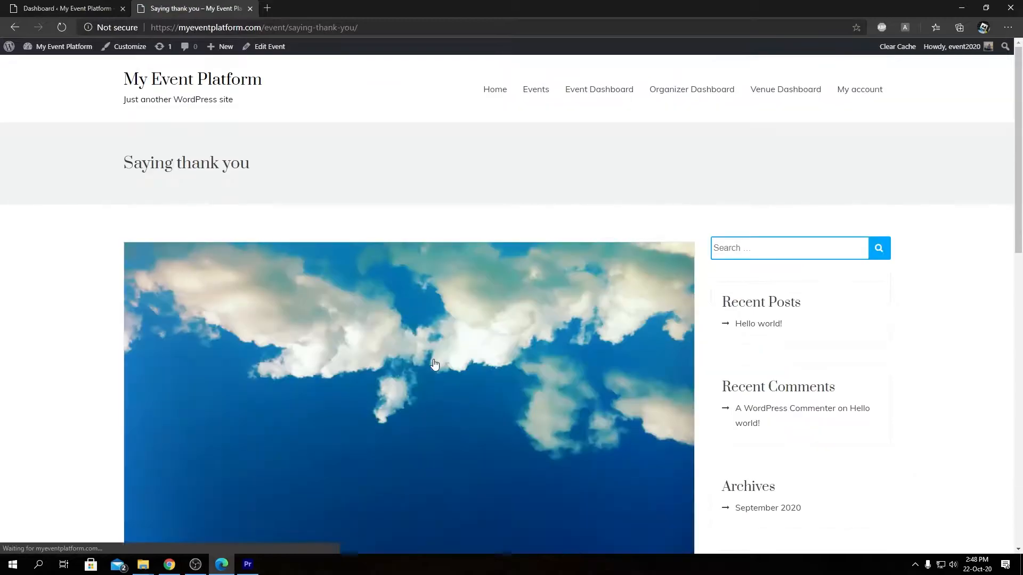
Step: Expand the Contact Organizer form in the event's Organizer section and examine its name, email and message fields
scroll(206, 325, "down", 10)
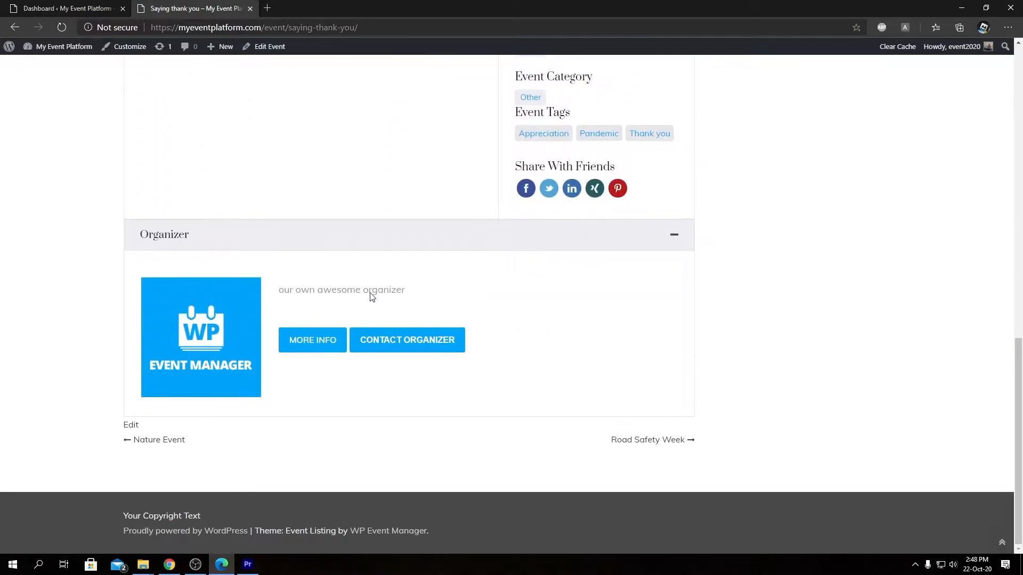
left_click(400, 339)
scroll(530, 306, "down", 2)
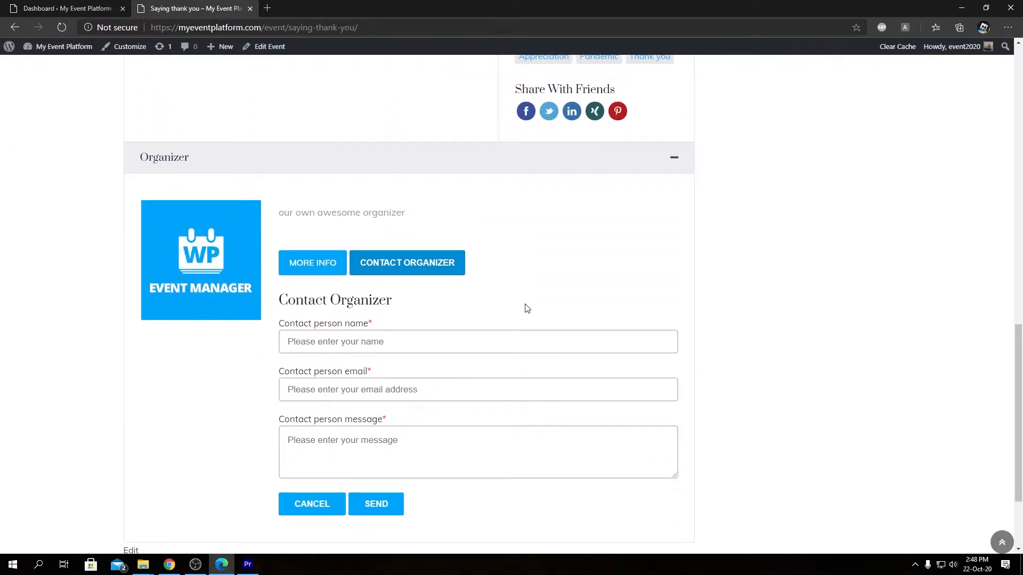
left_click(374, 347)
left_click(392, 391)
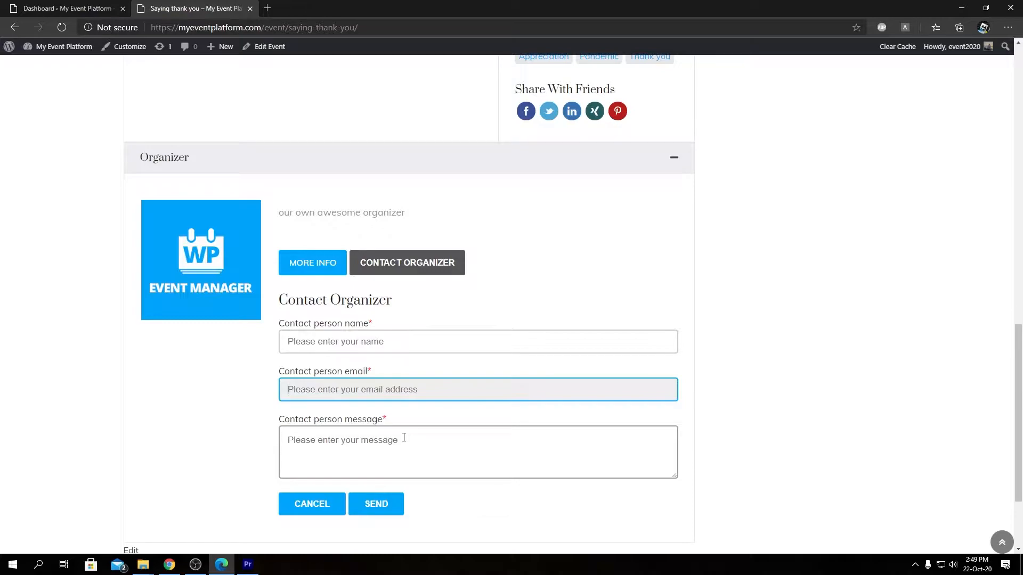
left_click(404, 438)
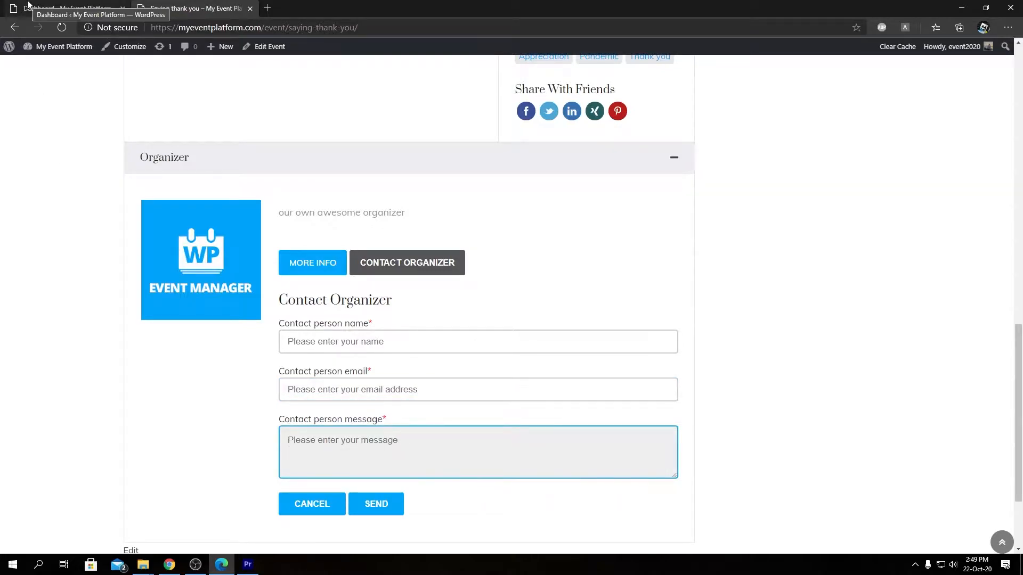
Step: Return to the WordPress admin and open the Form Fields settings of Event Manager's Contact Organizer Form
left_click(28, 5)
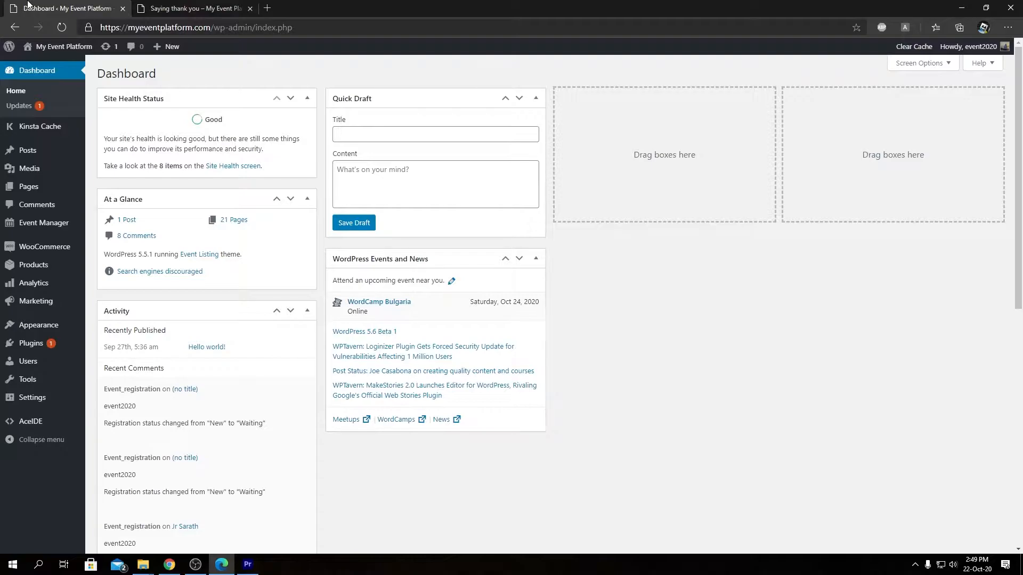
mouse_move(43, 233)
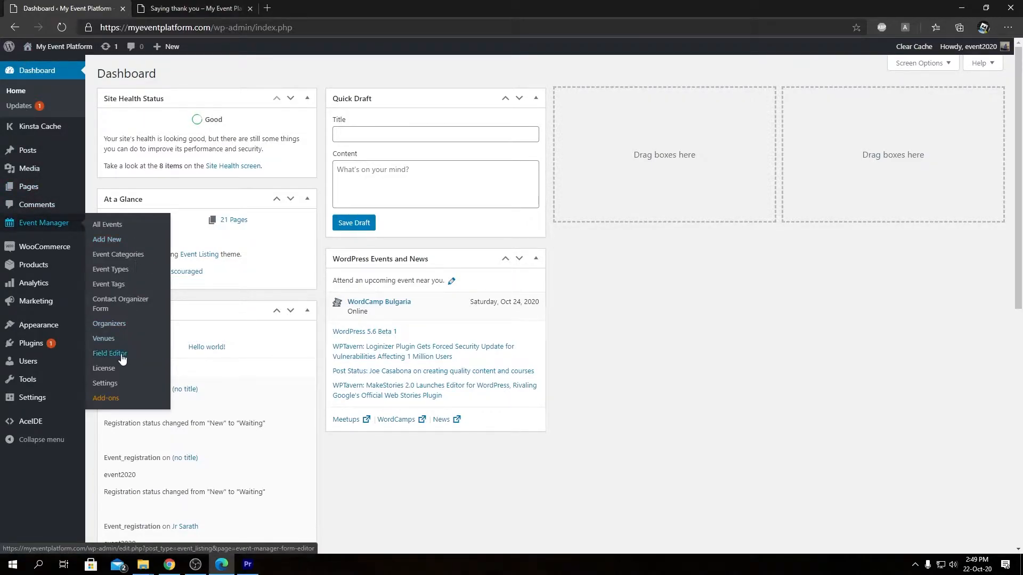
left_click(120, 304)
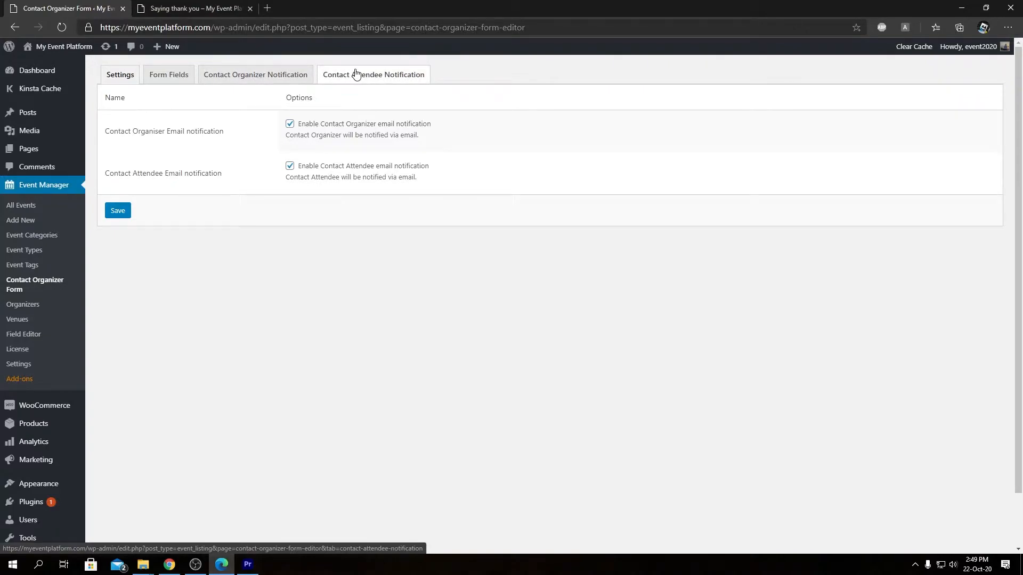
left_click(173, 86)
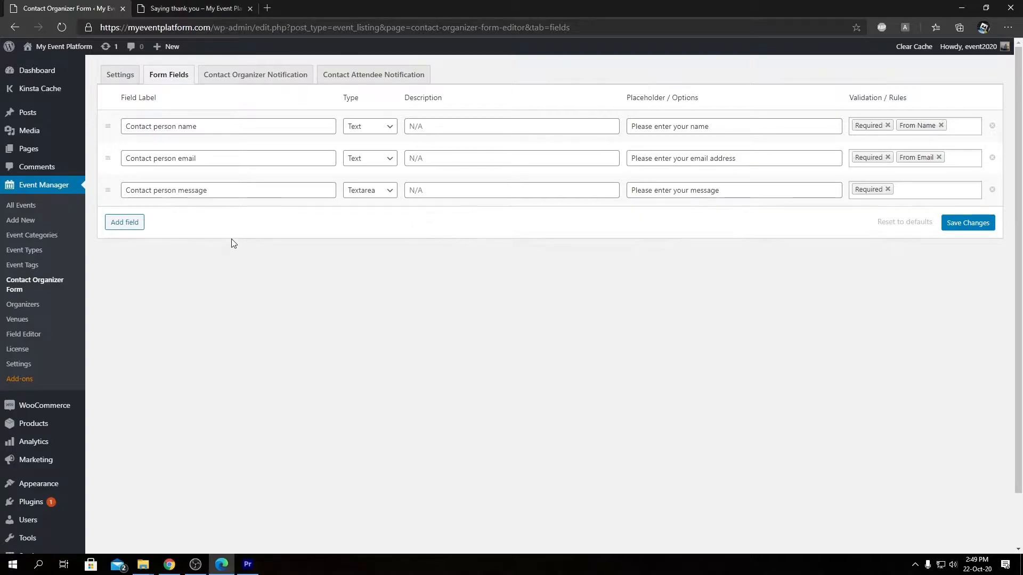
Step: Add a blank field to the contact organizer form, then reset the form fields to their defaults
left_click(133, 228)
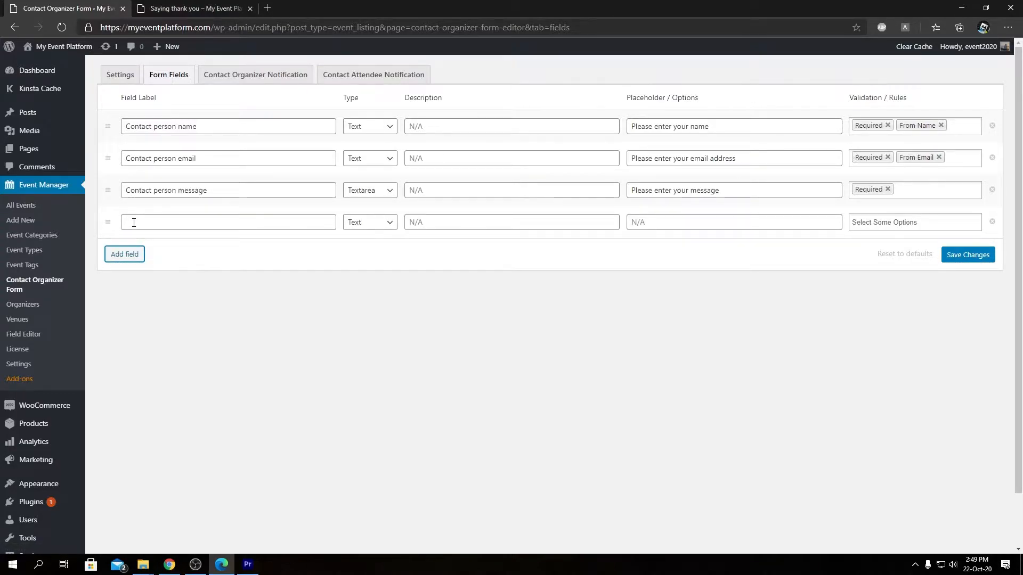
left_click(902, 255)
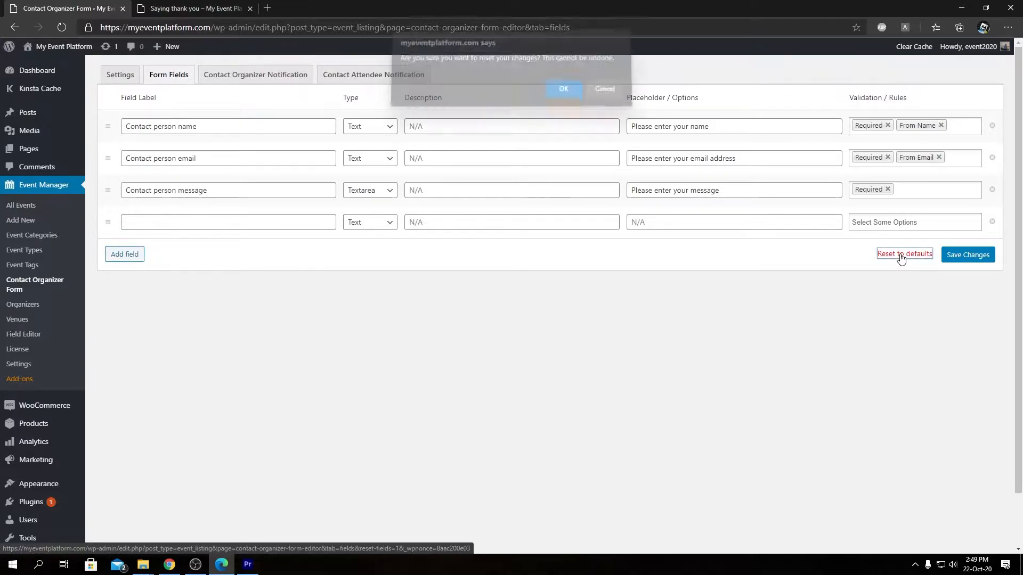
left_click(579, 100)
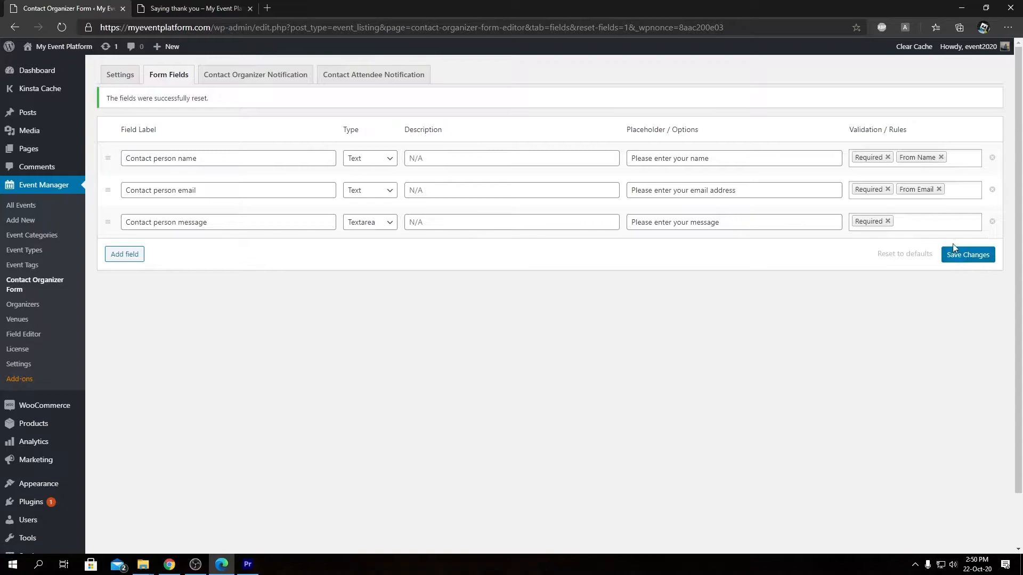
Step: Add a contact organizer form field labelled "Contact person mobile", keeping its type as Text
left_click(119, 255)
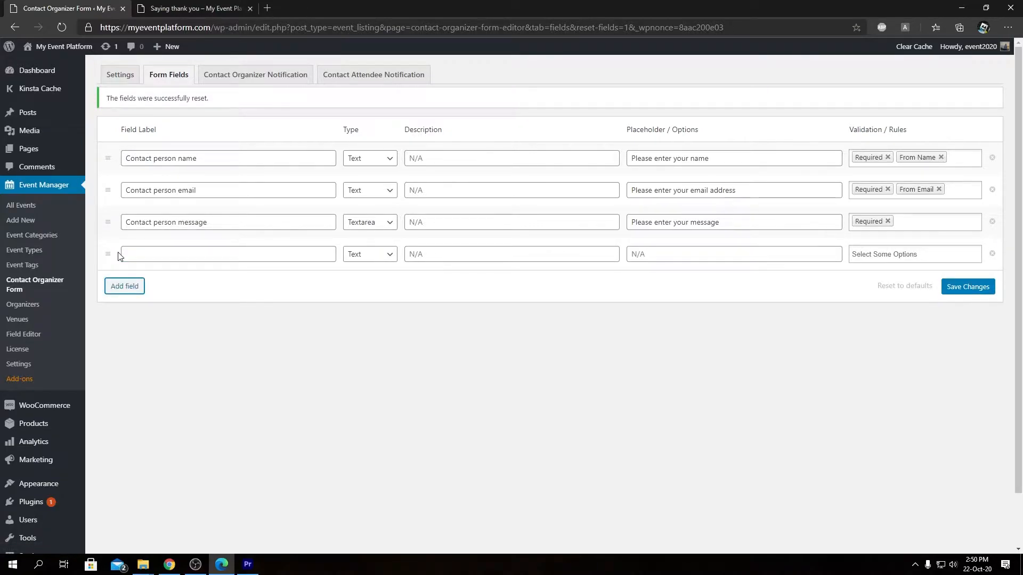
left_click(187, 254)
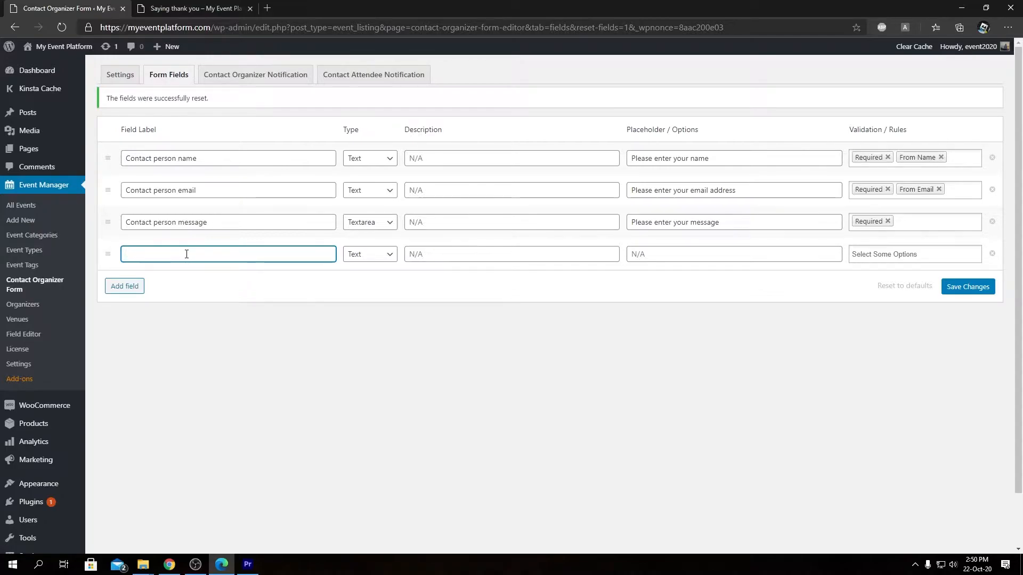
type("Contact person mobile")
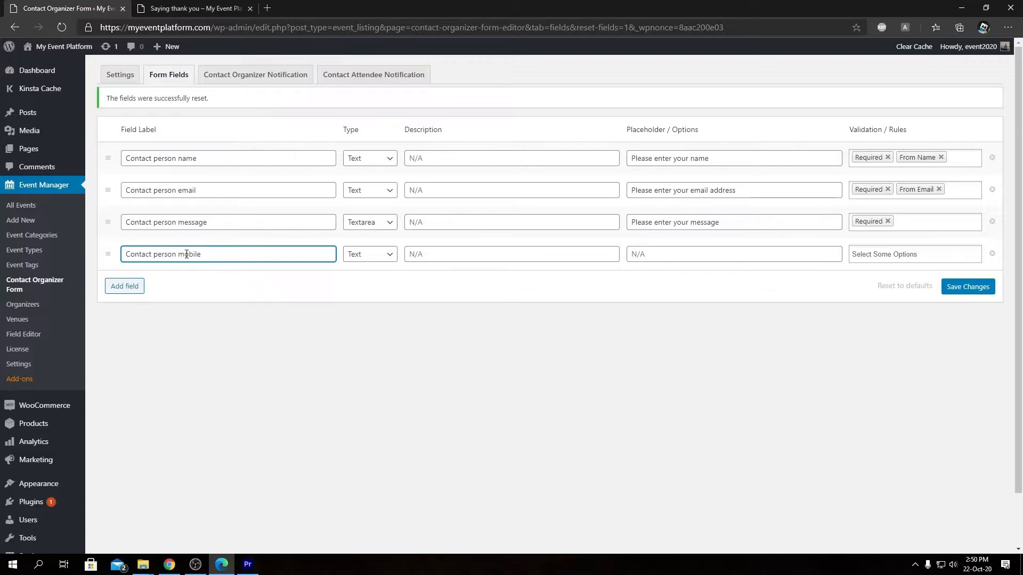
left_click(378, 261)
left_click(377, 267)
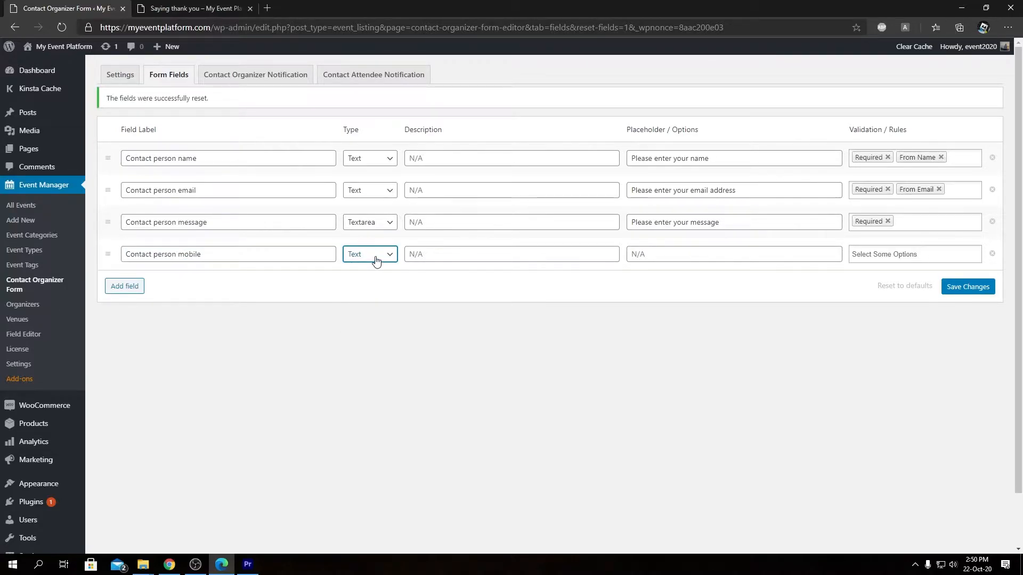
left_click(376, 260)
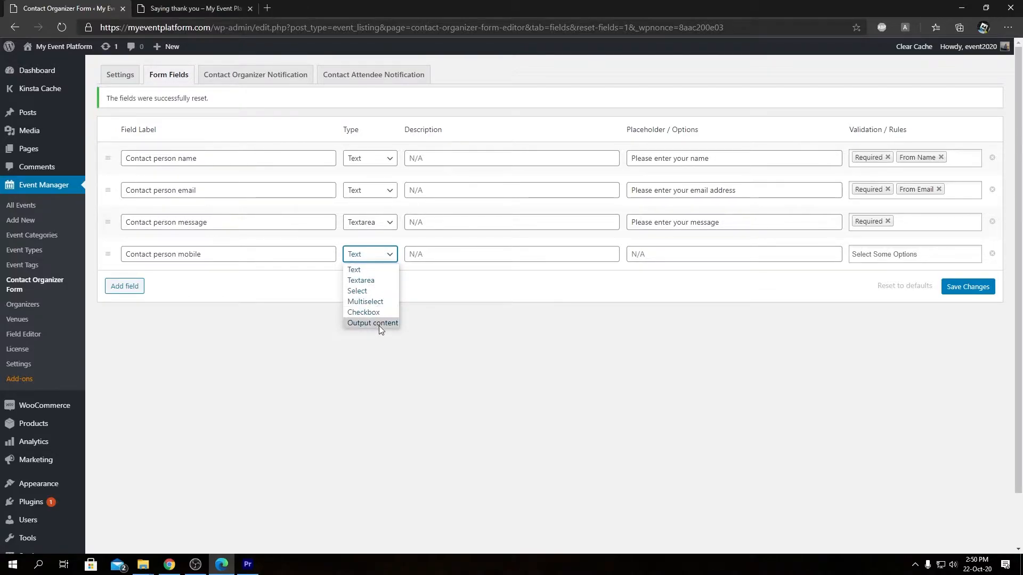
left_click(434, 325)
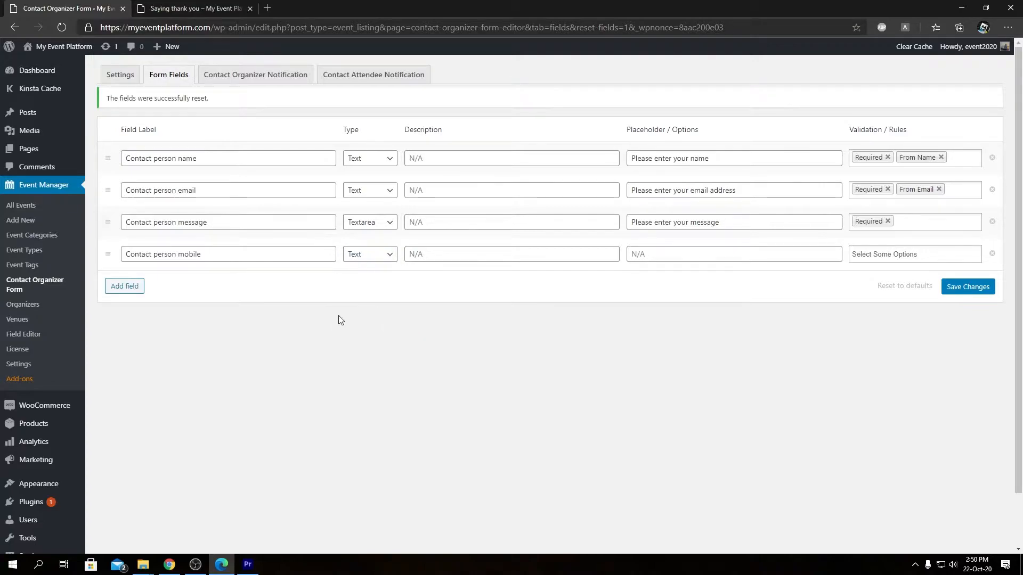
left_click(369, 254)
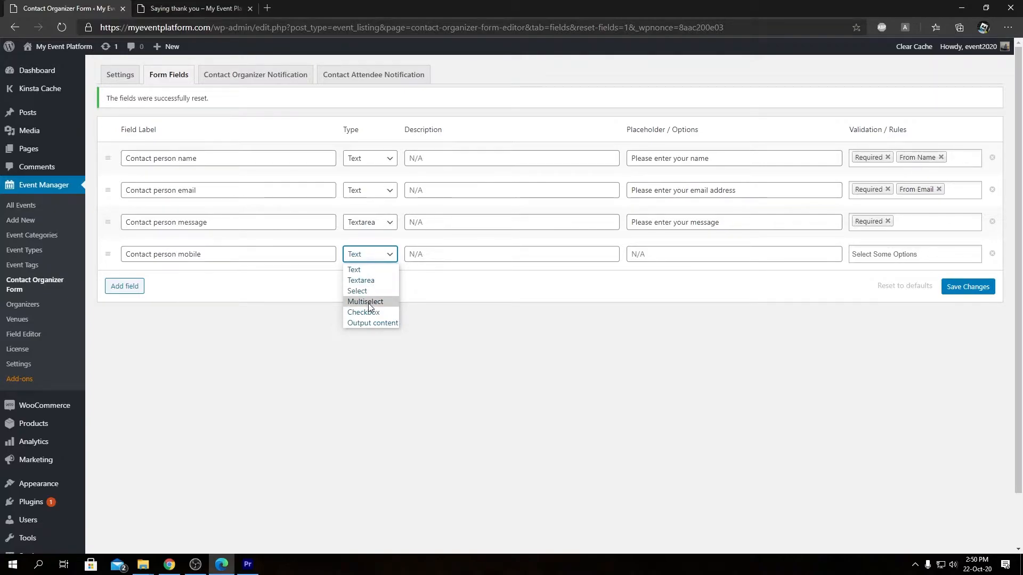
left_click(439, 286)
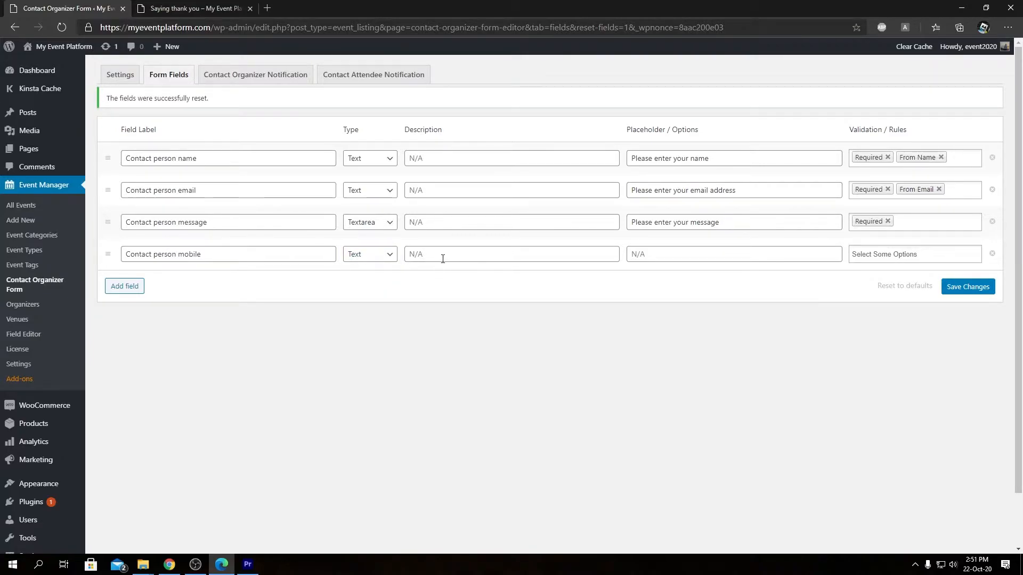
Step: Set the placeholder of the "Contact person mobile" field to "Please enter your mobile number"
left_click(674, 260)
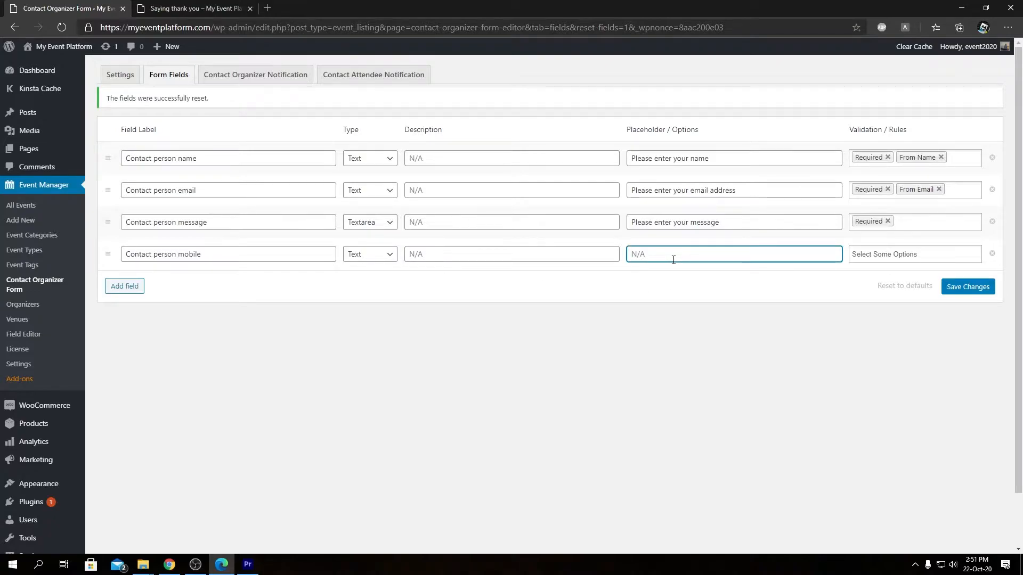
type("Please enter your mobile number")
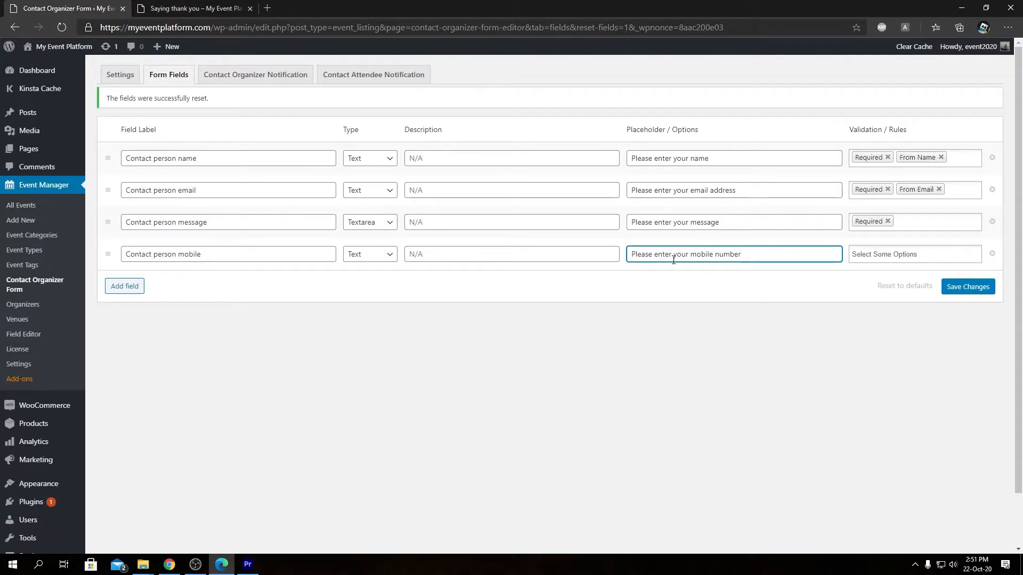
left_click(812, 299)
Step: Apply the Required and Numeric validation rules to the "Contact person mobile" field and save the form changes
left_click(870, 251)
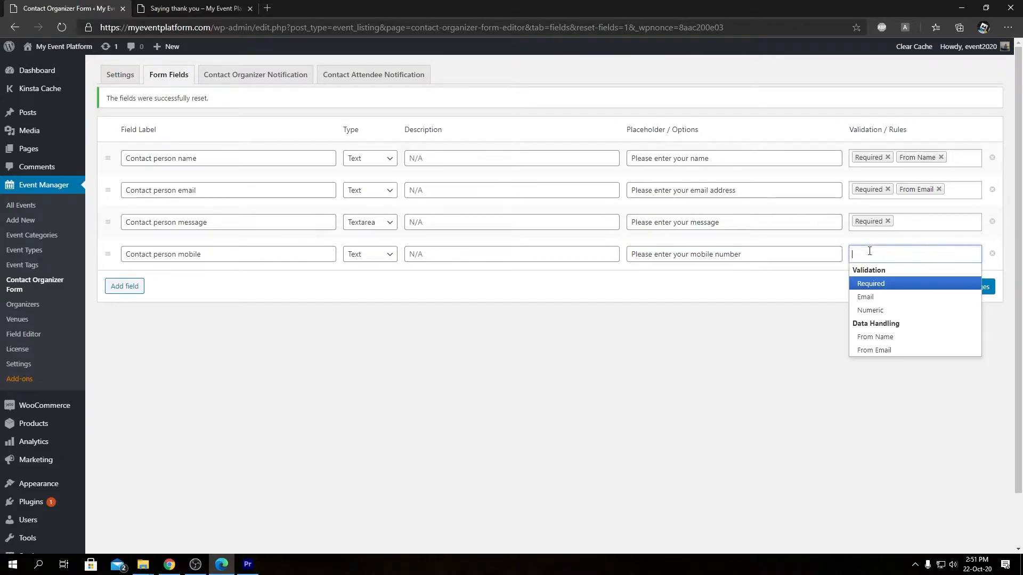
left_click(877, 284)
left_click(906, 255)
left_click(891, 307)
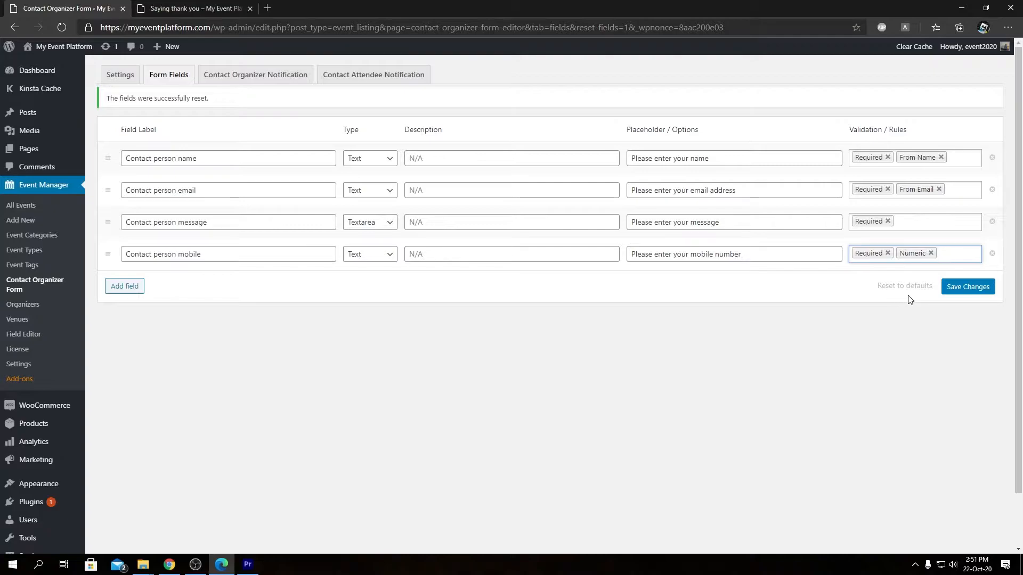
left_click(967, 287)
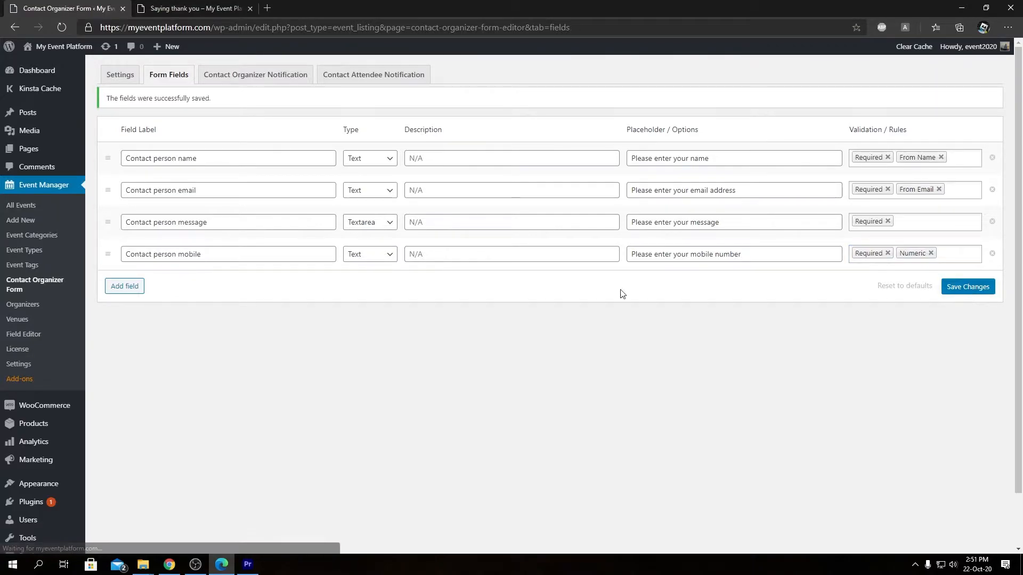
Step: Reload the "Saying thank you" event page and check the fields of its Contact Organizer form, including the mobile field
left_click(194, 8)
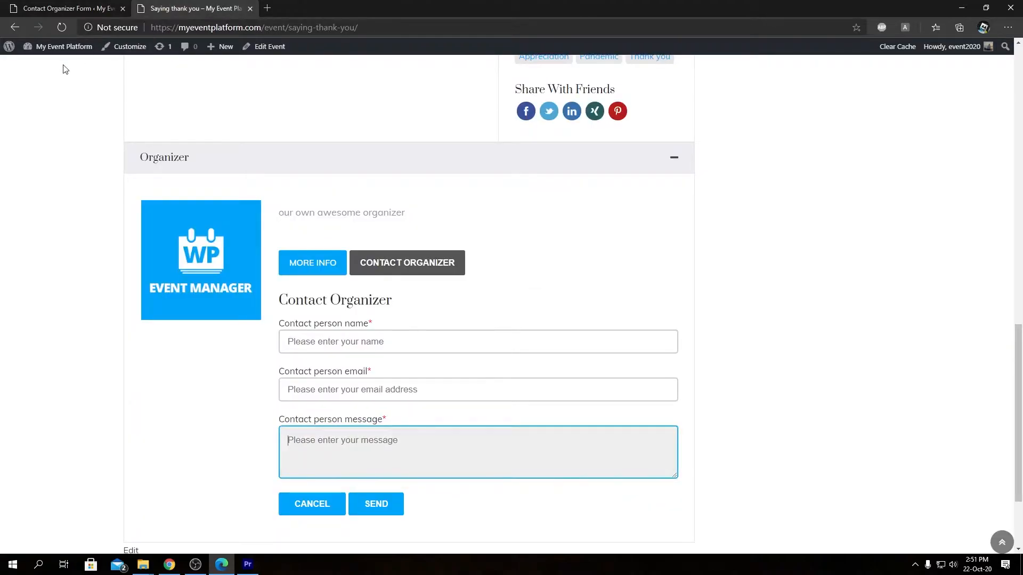
left_click(60, 28)
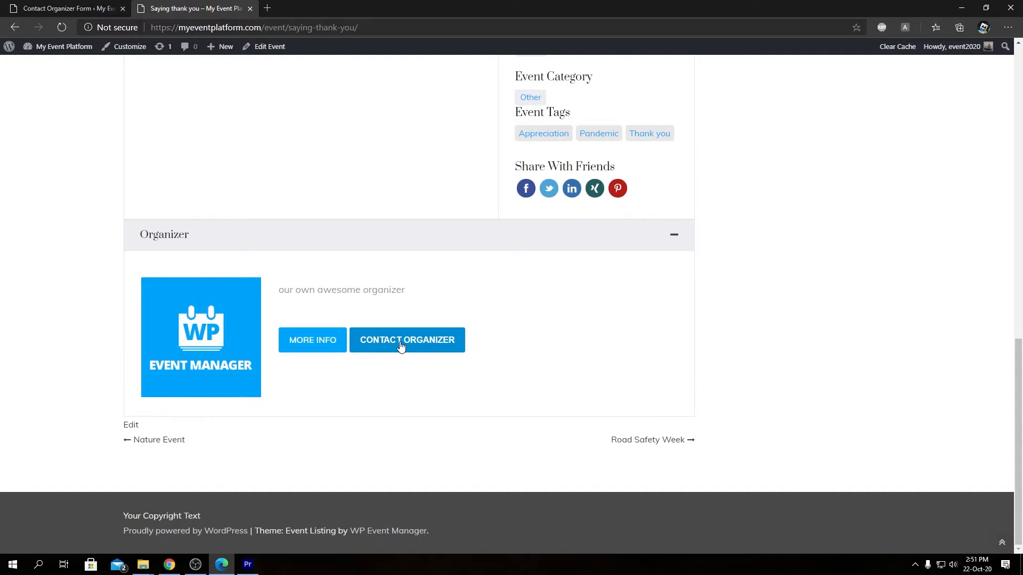
left_click(401, 345)
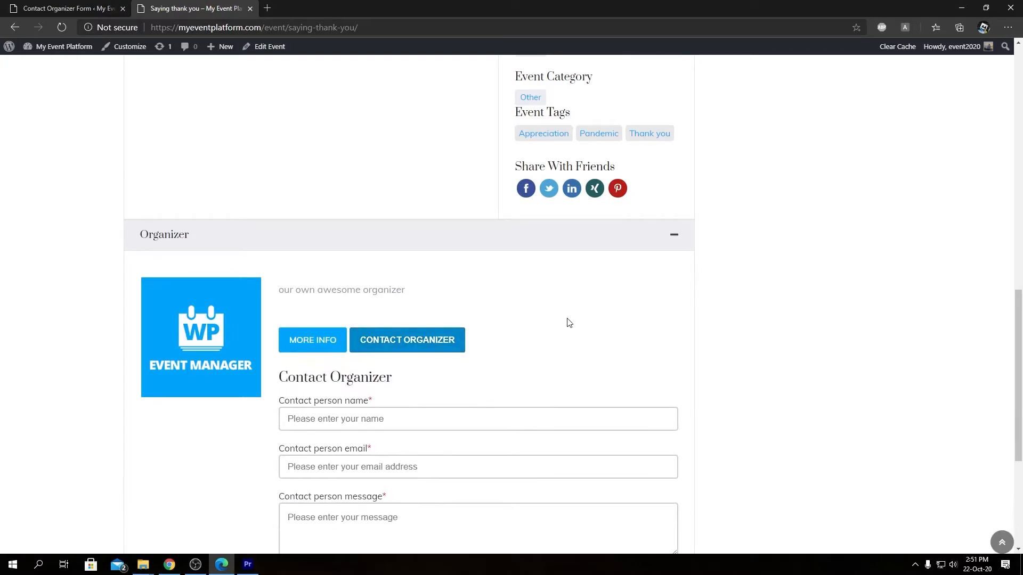
scroll(566, 322, "down", 3)
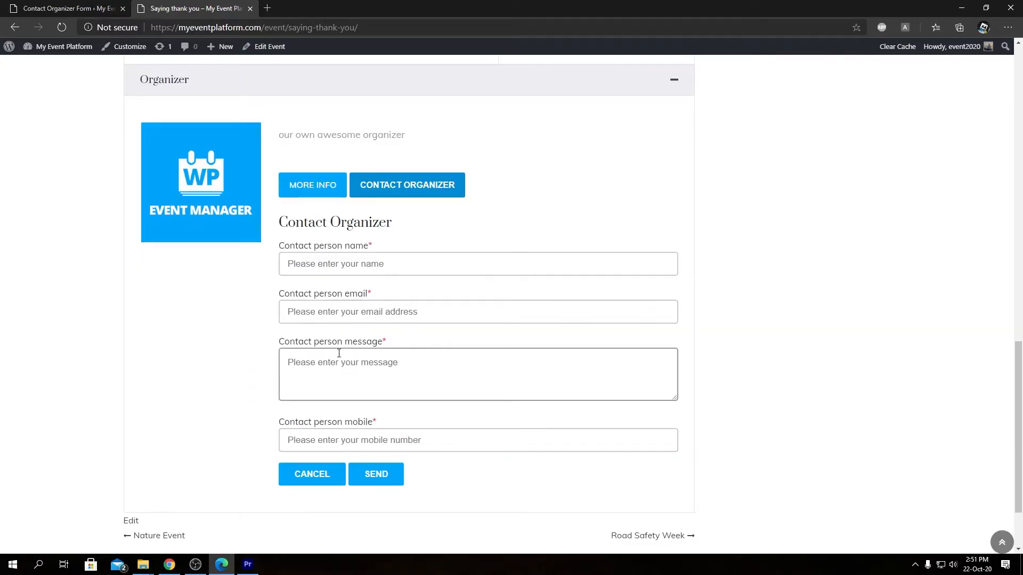
left_click(341, 442)
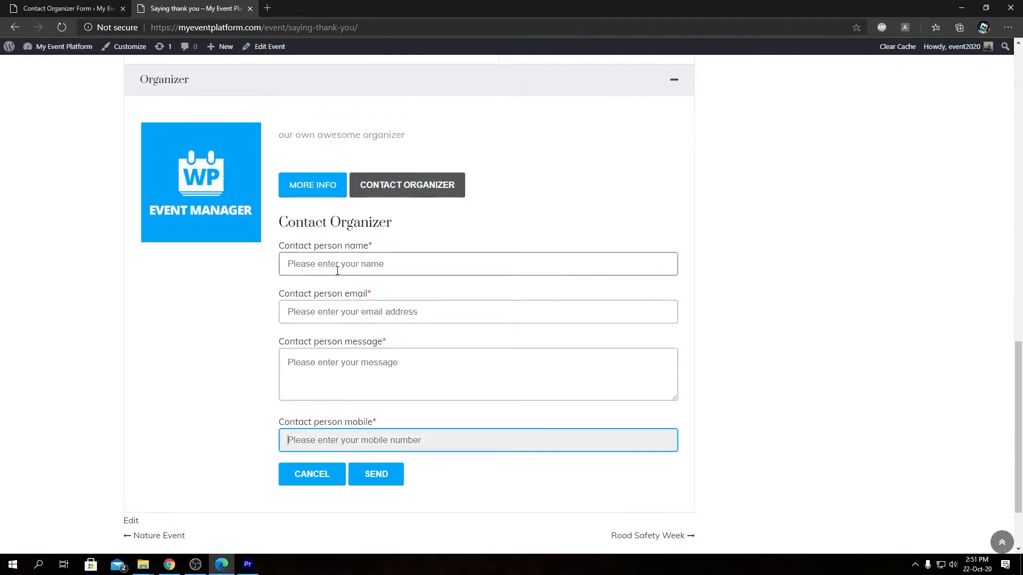
left_click(315, 269)
left_click(320, 312)
left_click(368, 369)
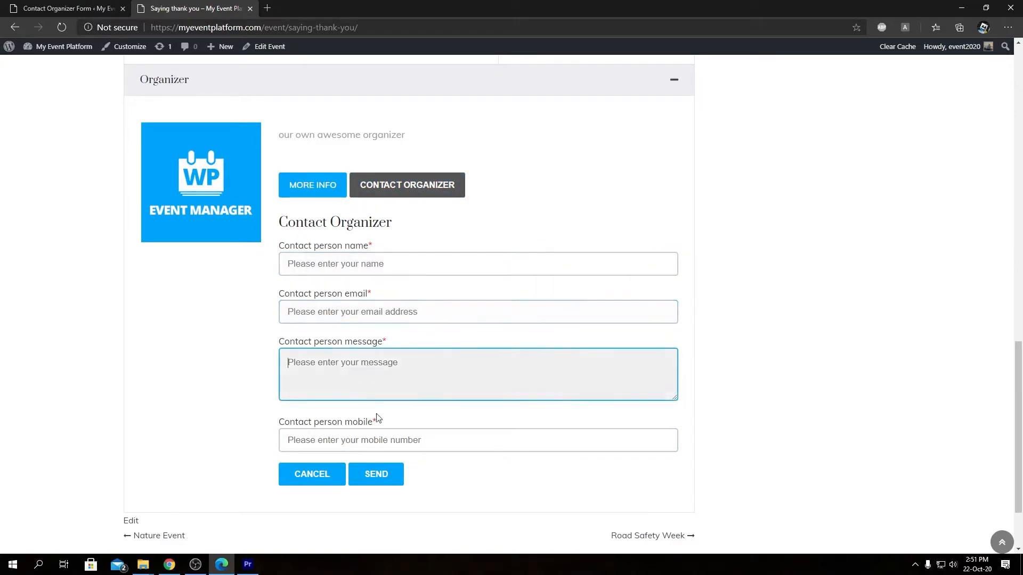
left_click(399, 447)
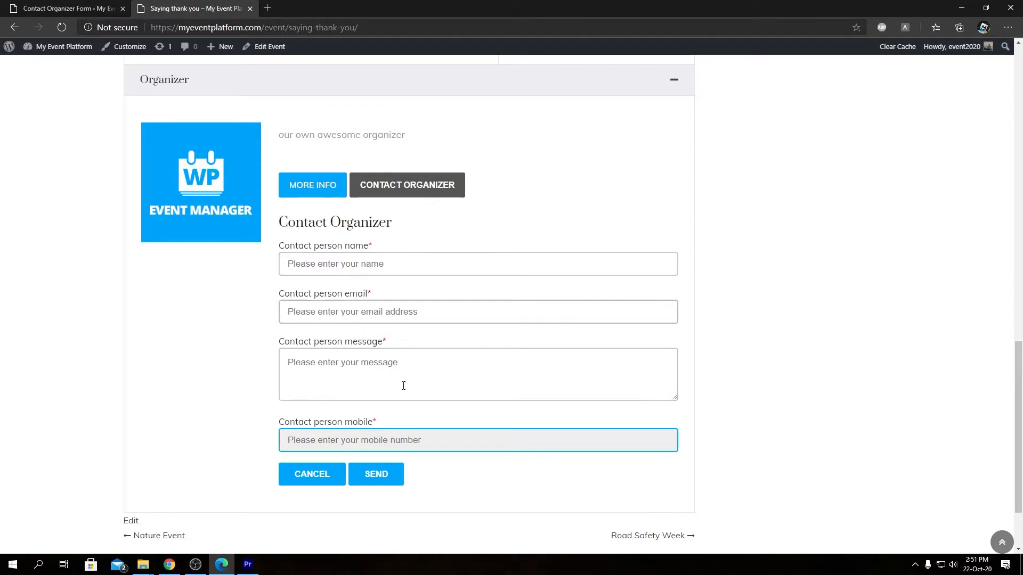
Step: Move the "Contact person mobile" field above "Contact person message" in the Contact Organizer form and save the changes
key("ctrl+Tab")
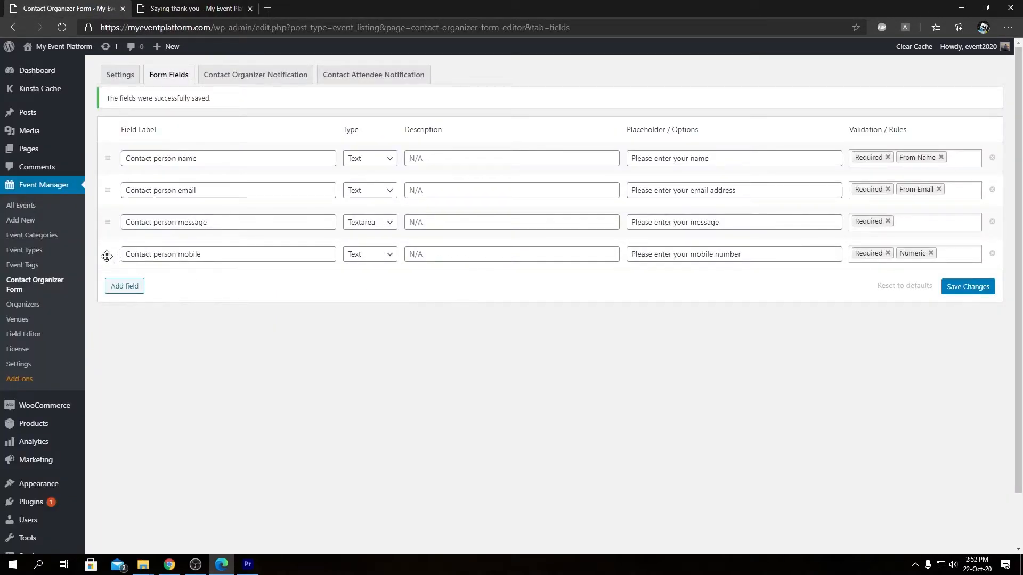
left_click_drag(107, 256, 108, 218)
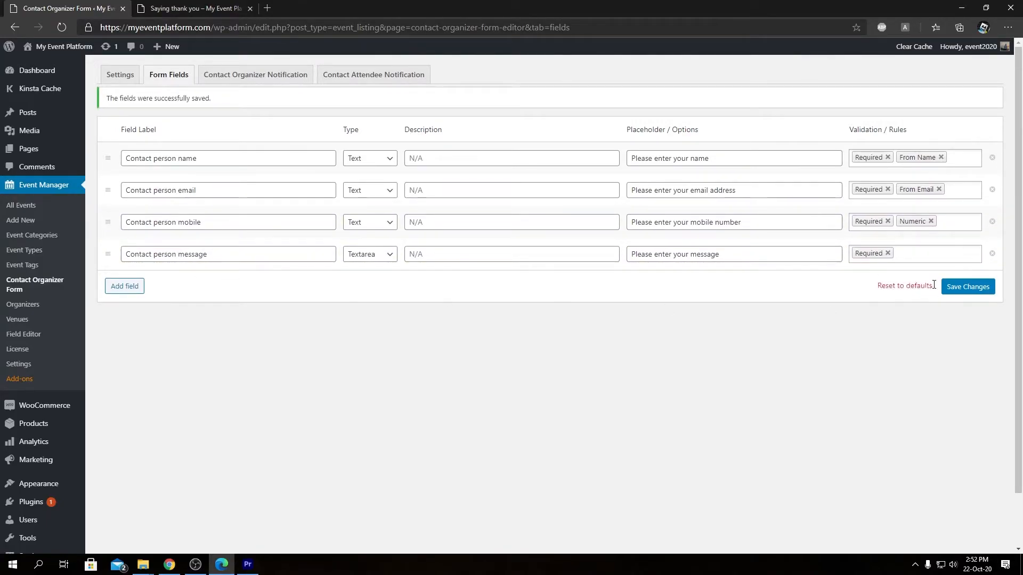
left_click(953, 291)
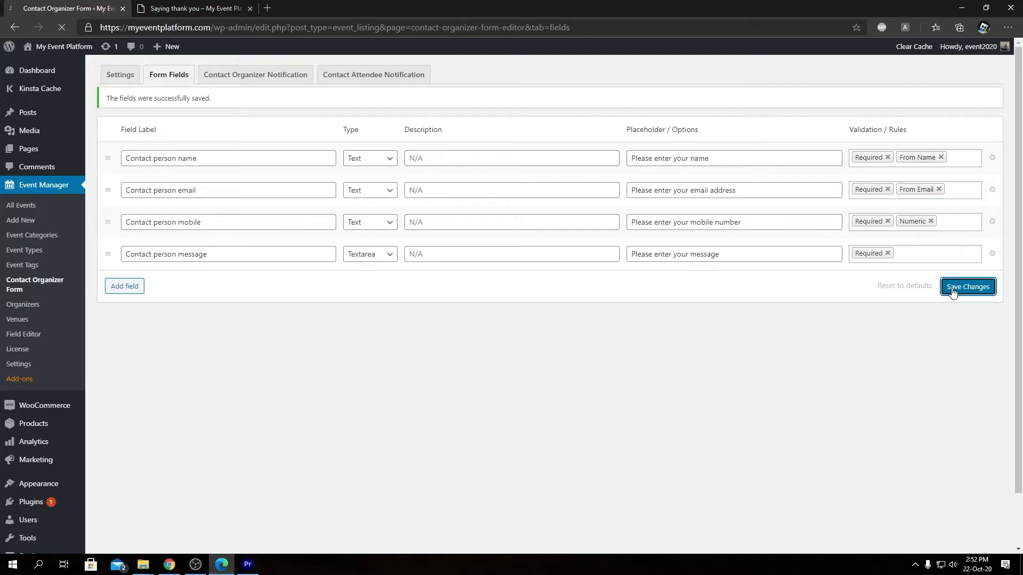
Step: Check the field order of the Contact Organizer form on the "Saying thank you" event page, including the mobile field's position
left_click(155, 6)
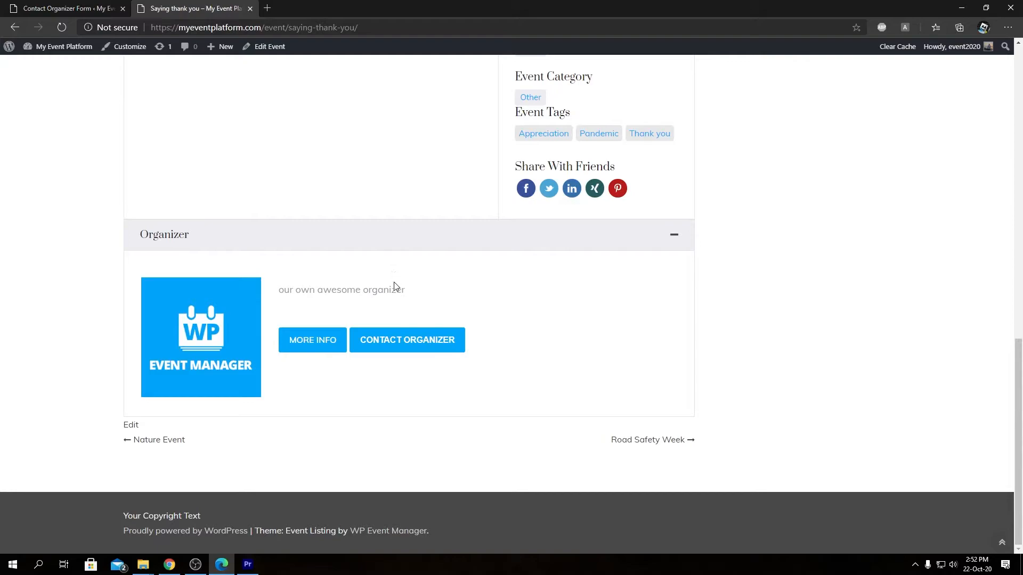
left_click(400, 339)
scroll(400, 341, "down", 3)
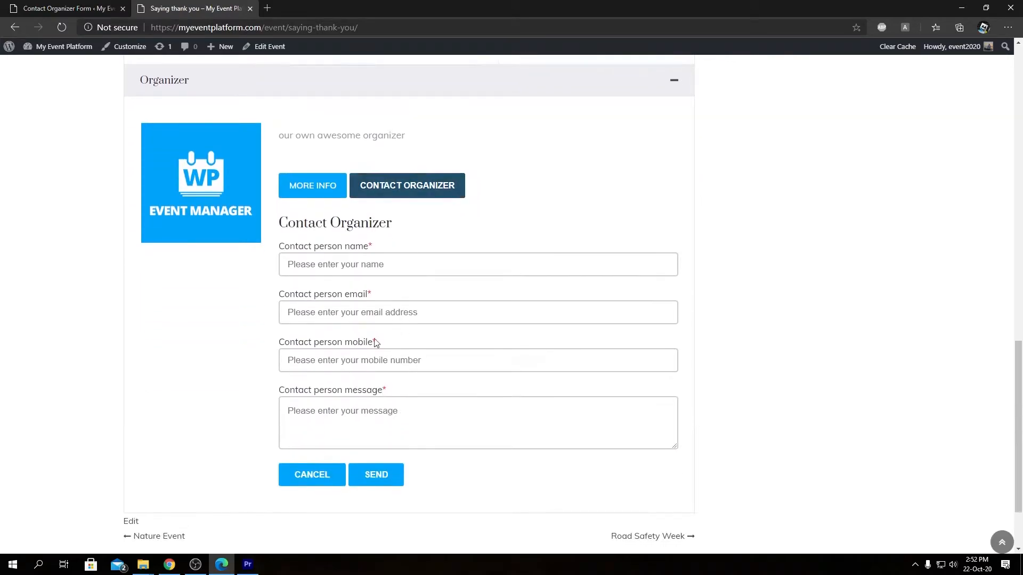
left_click(286, 269)
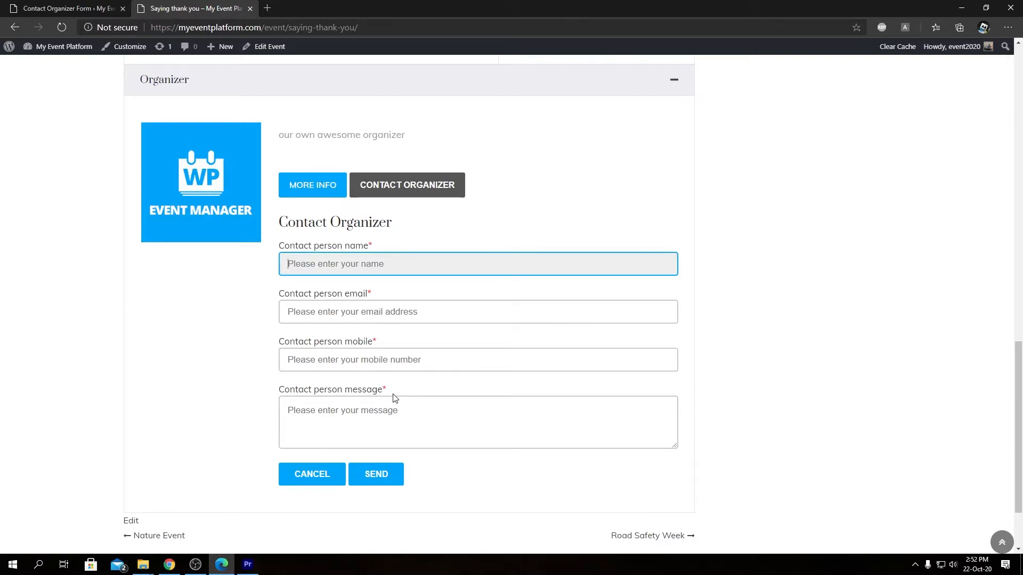
left_click(388, 364)
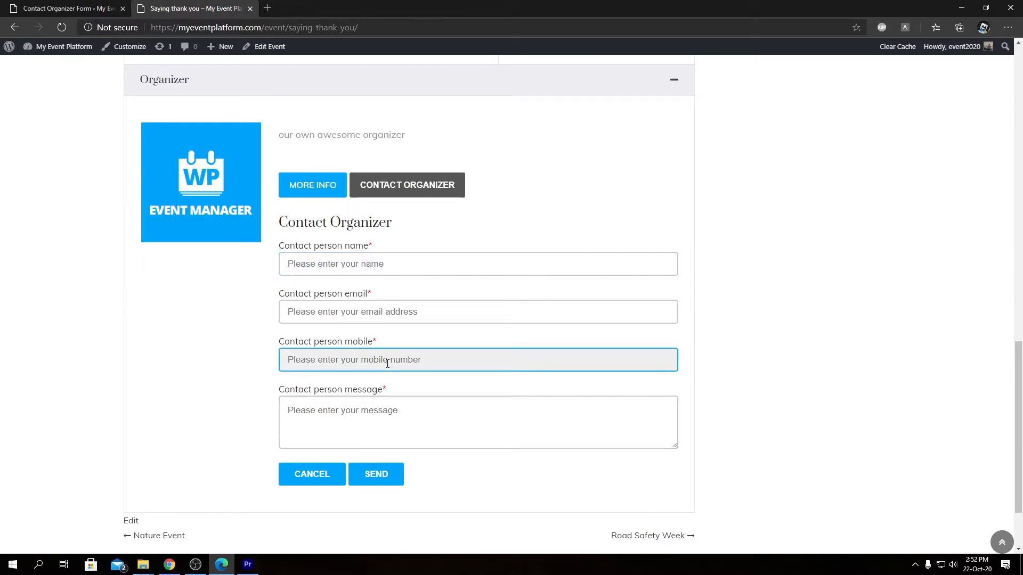
Step: Add a contact organizer form field labelled "Regarding" and set its type to Select
left_click(68, 9)
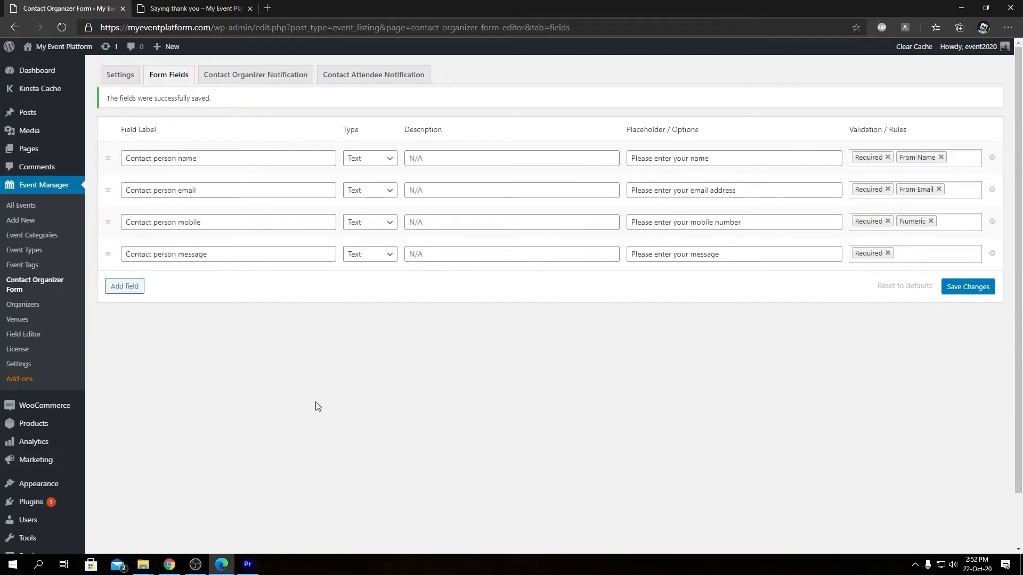
left_click(136, 285)
left_click(193, 285)
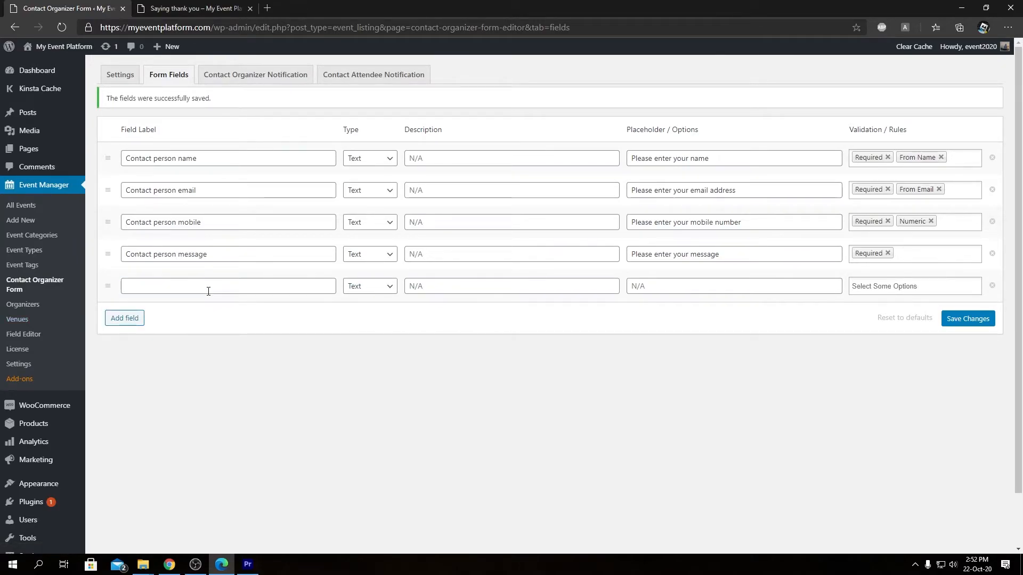
left_click(387, 287)
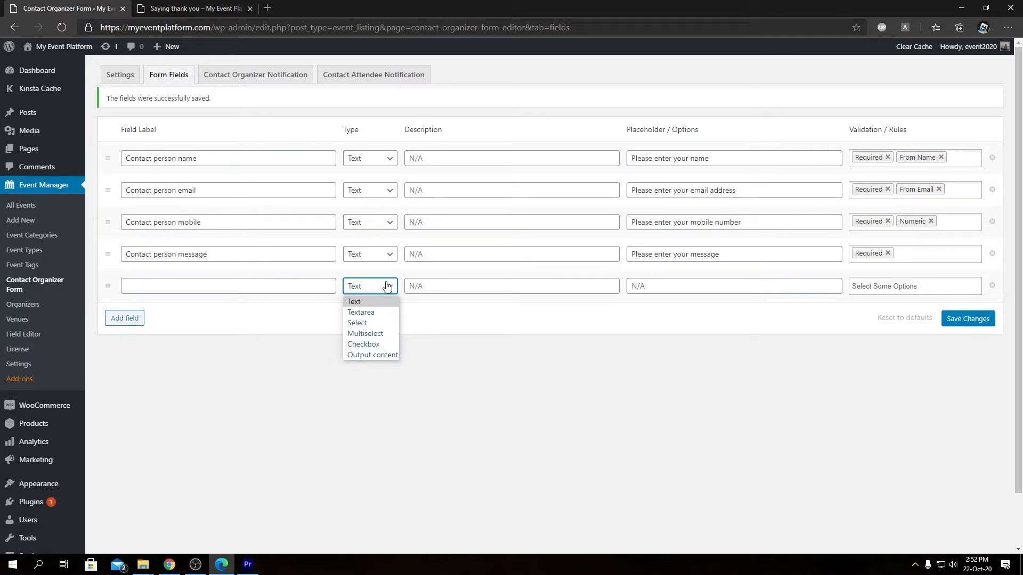
left_click(373, 313)
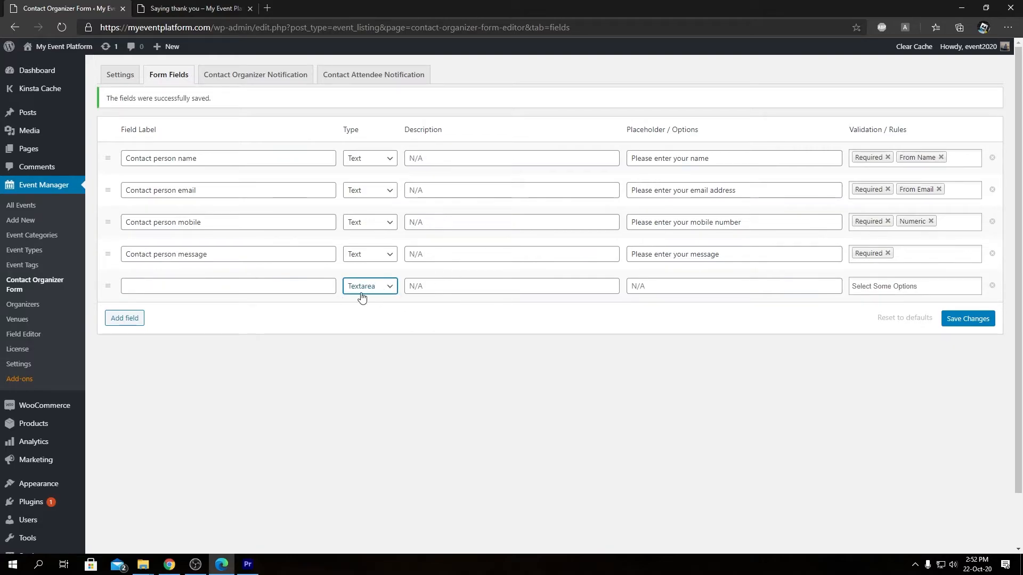
left_click(361, 293)
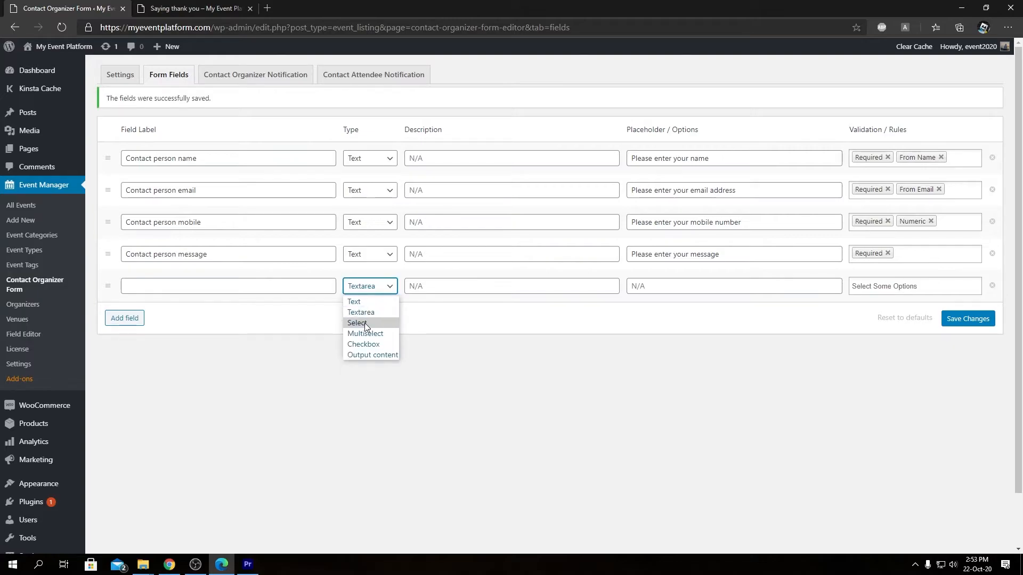
left_click(366, 324)
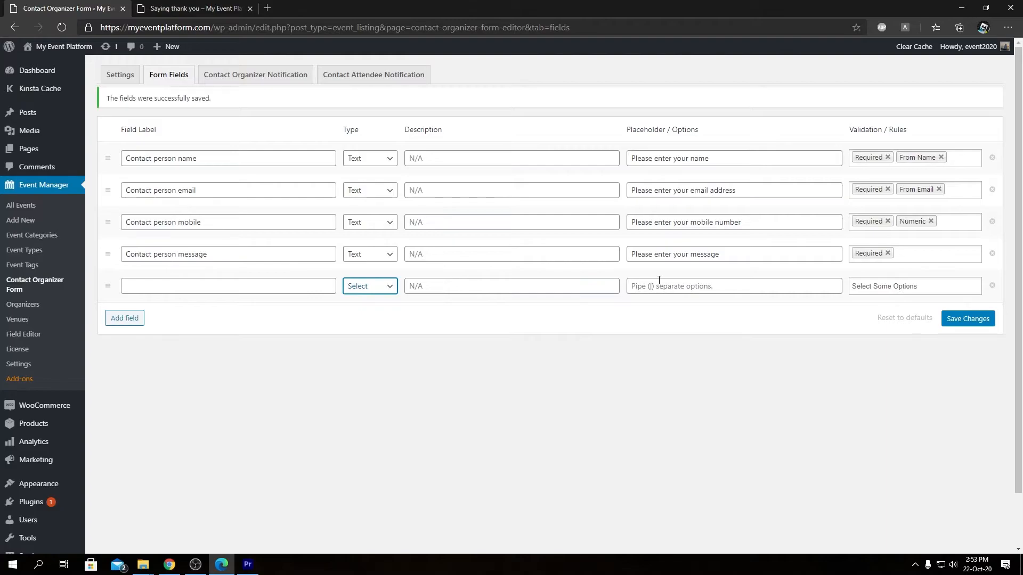
left_click(659, 281)
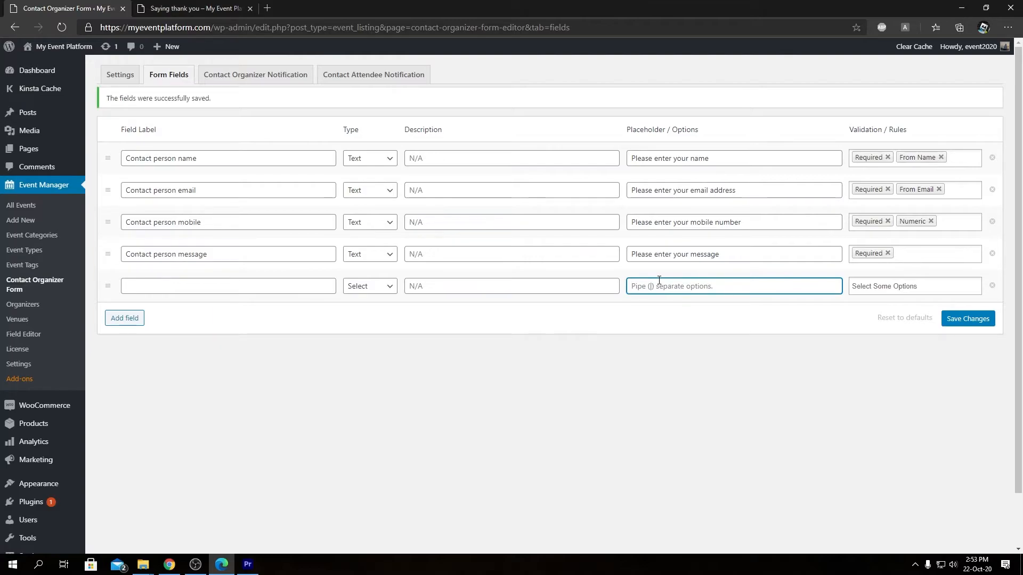
left_click(165, 282)
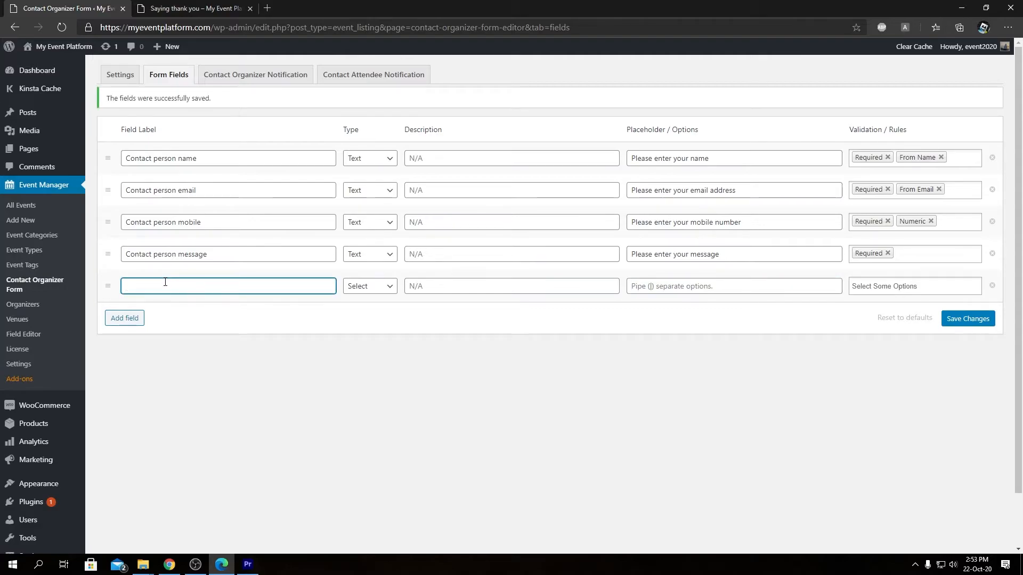
type("Regarding")
Step: Set the options of the "Regarding" field to "Booking|Event Details|Refund", without validation rules, and save the form changes
left_click(644, 289)
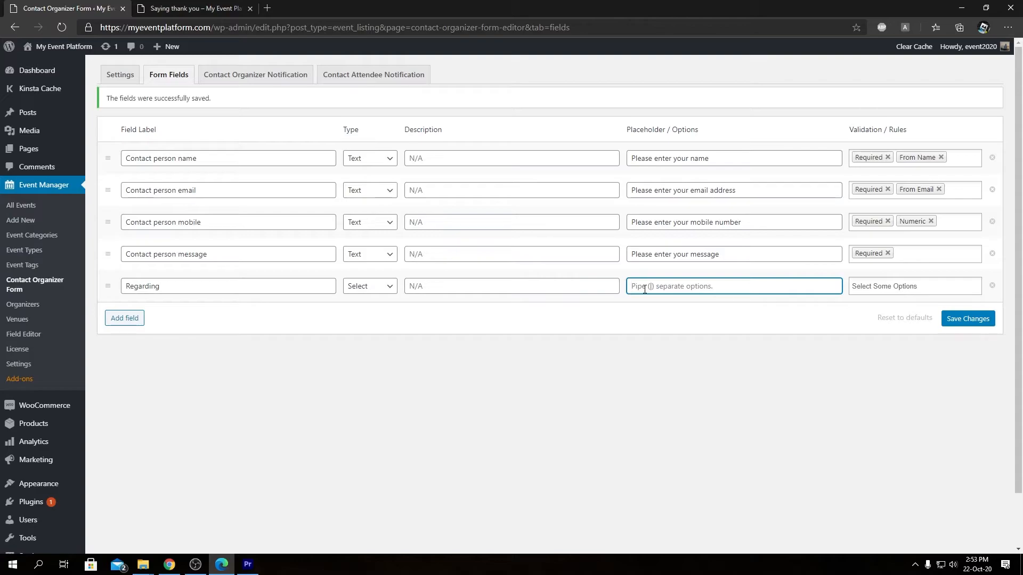
type("Booking|Event Deta")
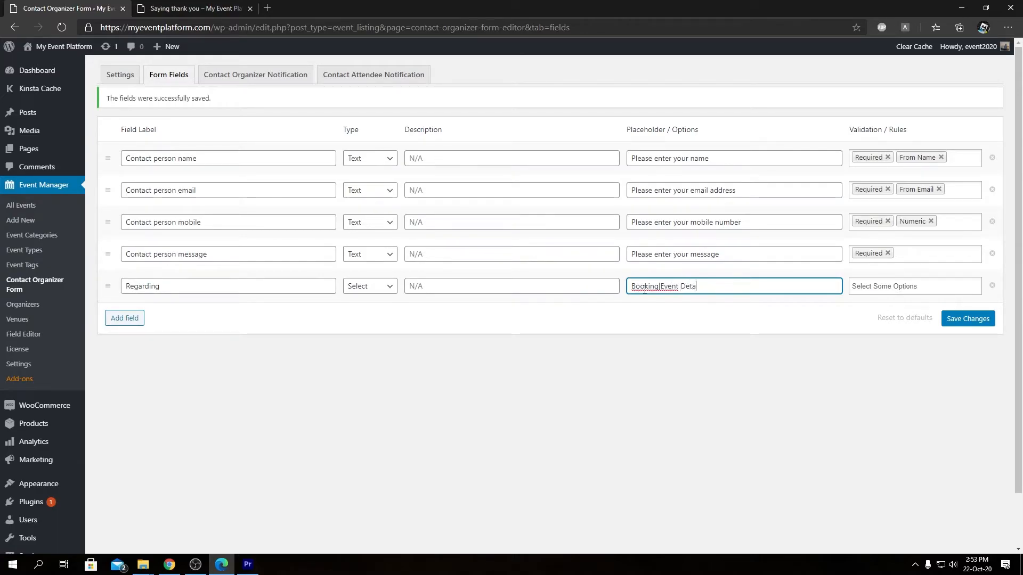
type("ils|Refund")
left_click(666, 373)
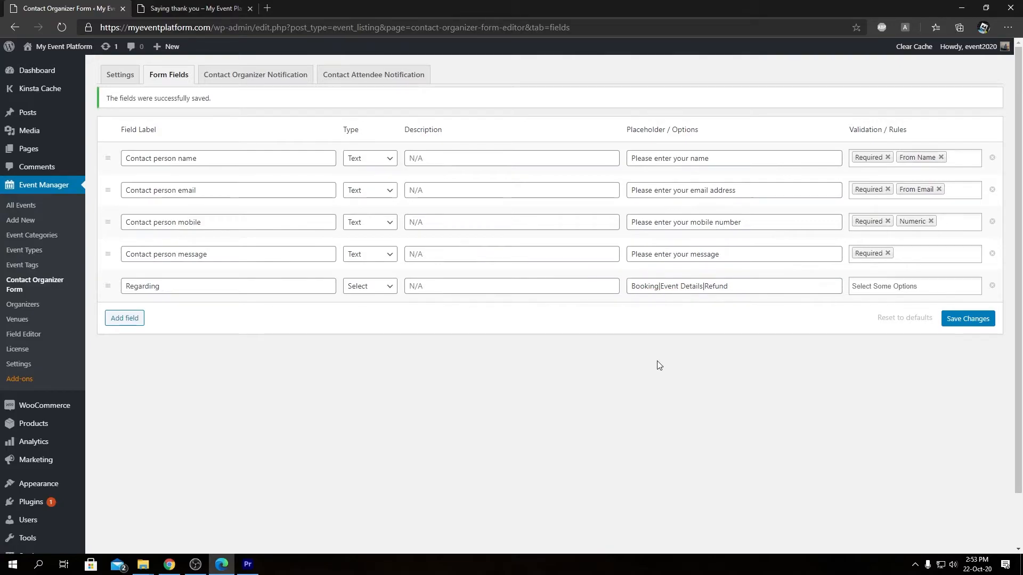
double_click(641, 288)
double_click(670, 288)
double_click(714, 288)
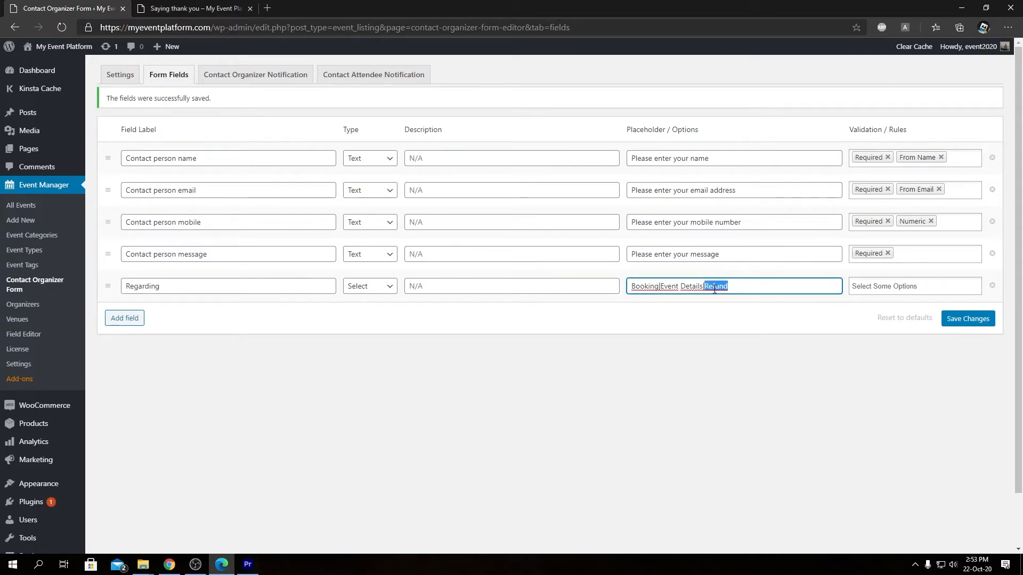
left_click(662, 288)
left_click(878, 290)
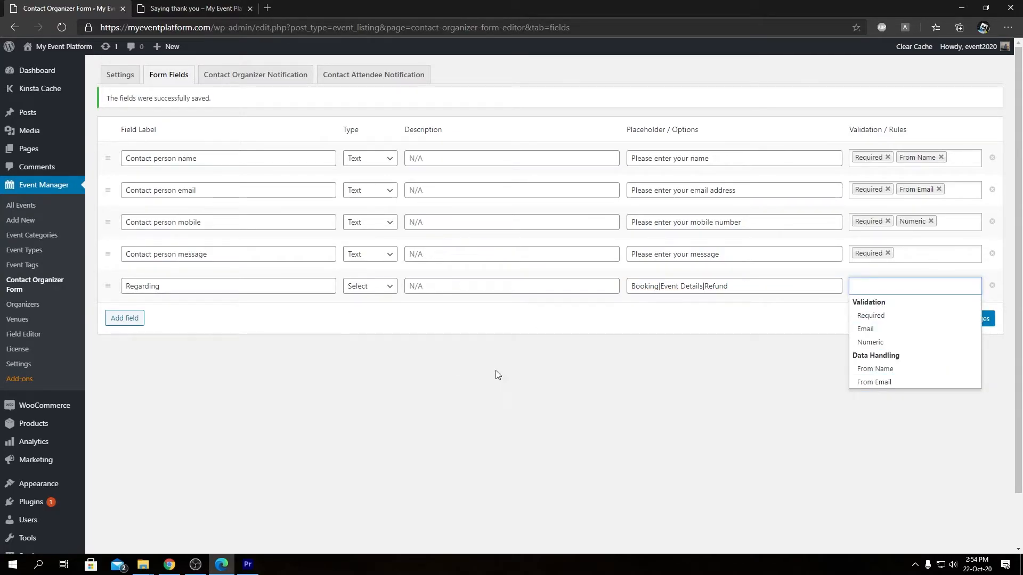
left_click(753, 376)
left_click(950, 319)
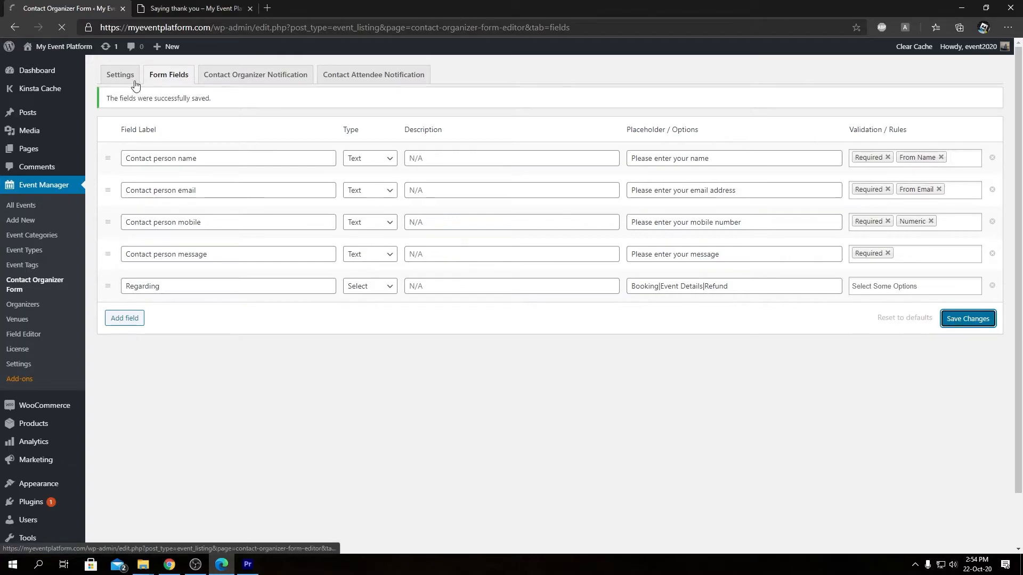
Step: Check the "Regarding" field and its selectable options in the Contact Organizer form on the event page
left_click(163, 9)
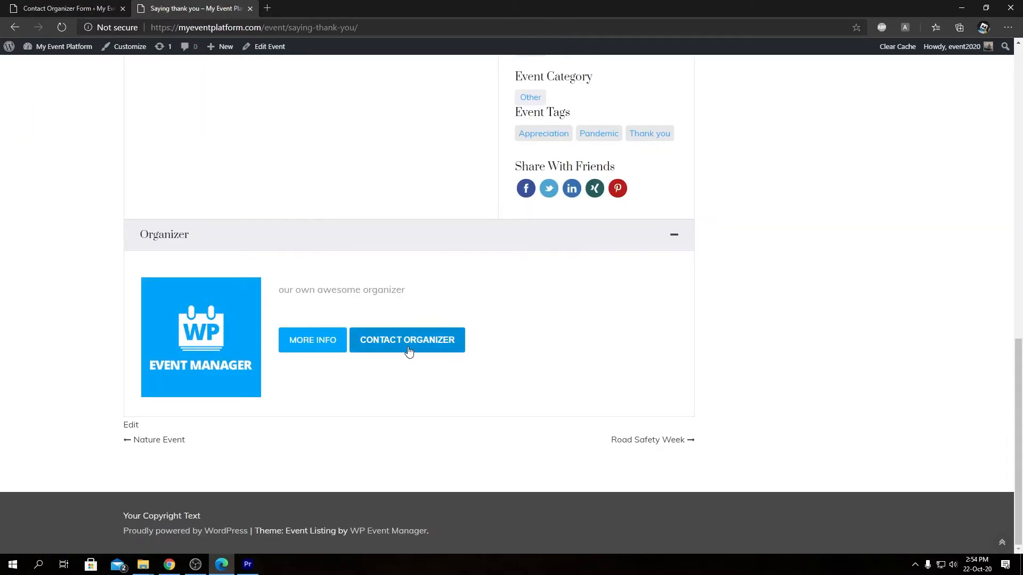
left_click(408, 348)
scroll(408, 348, "down", 5)
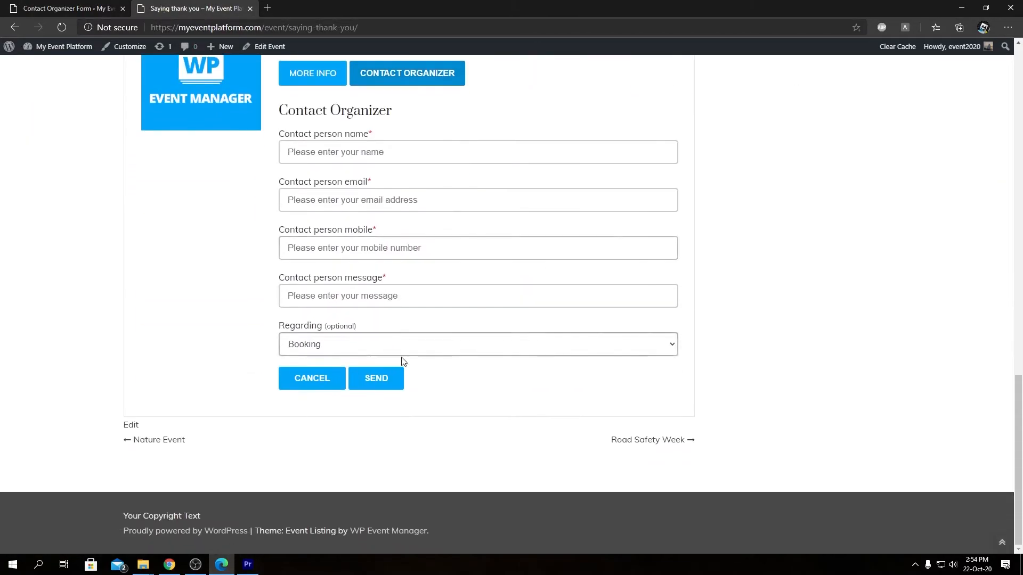
left_click(328, 344)
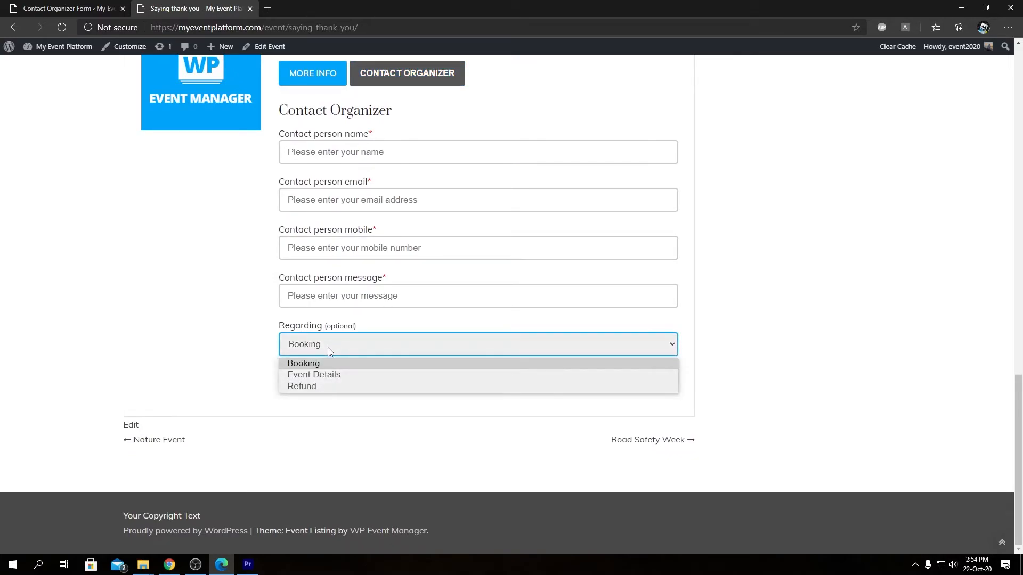
left_click(230, 358)
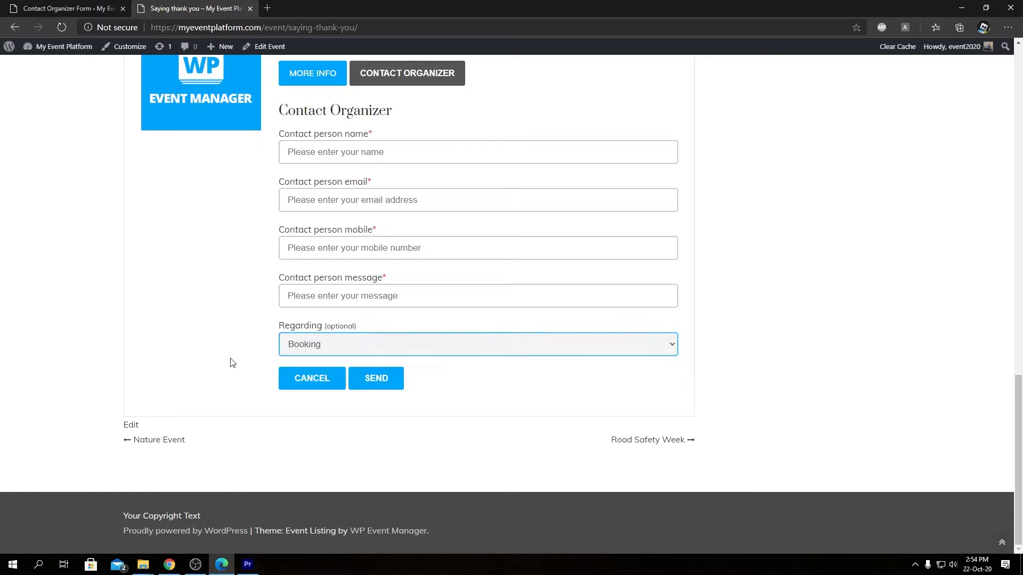
Step: Change the "Regarding" form field's type to Multiselect, followed by Checkbox
left_click(105, 4)
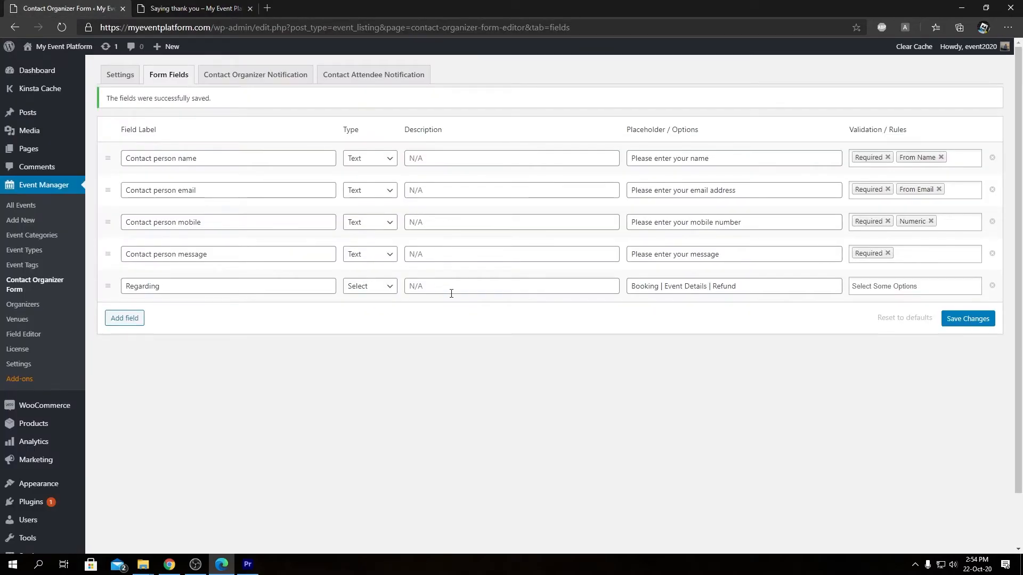
left_click(376, 292)
left_click(375, 333)
left_click(391, 288)
left_click(375, 345)
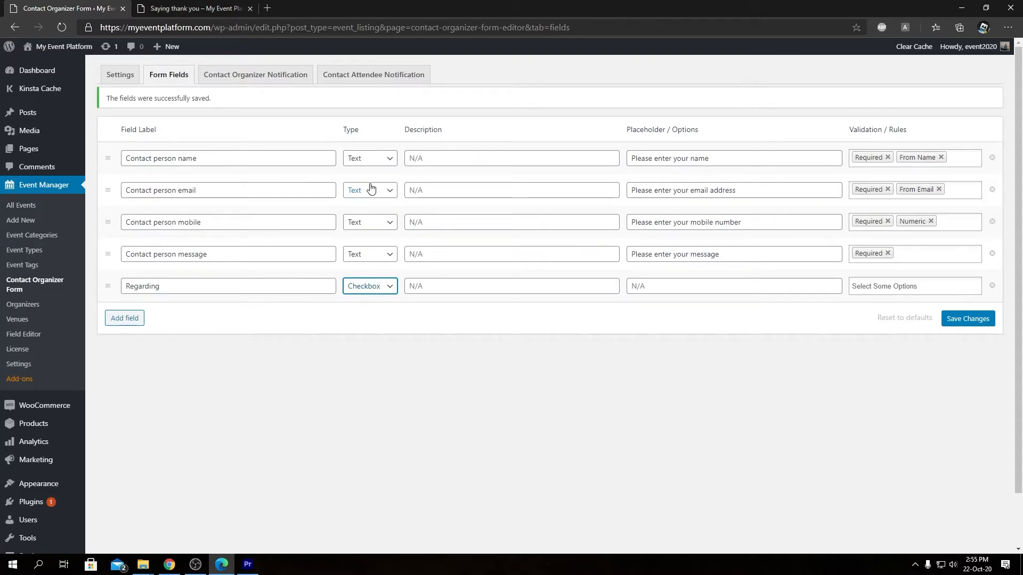
Step: Delete the "Regarding" field from the Contact Organizer form and save the form changes
left_click(992, 288)
left_click(567, 90)
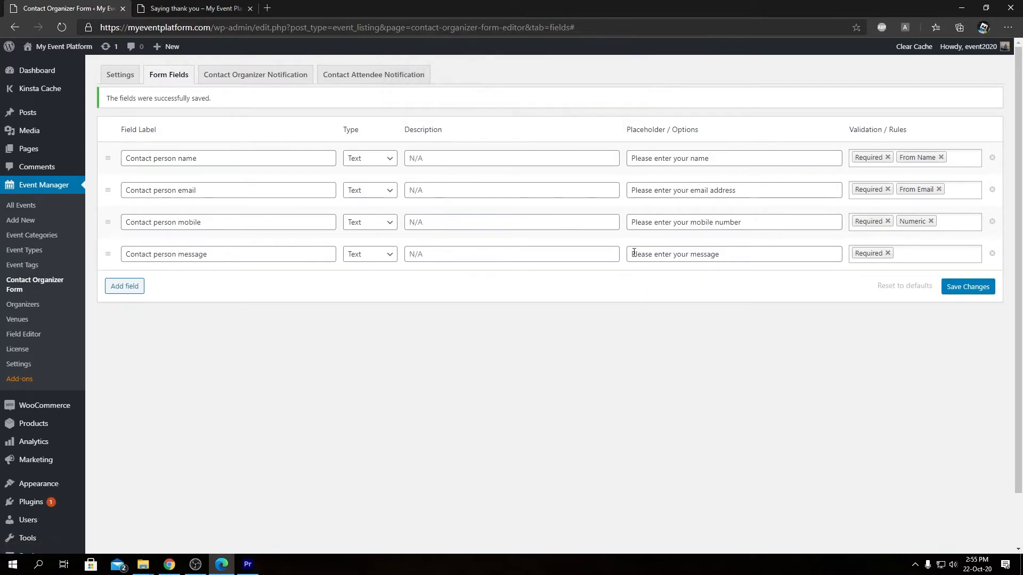
left_click(961, 288)
Step: Open the Contact Organizer Notification email settings and examine the dynamic tag for the custom "Contact person mobile" field
left_click(249, 85)
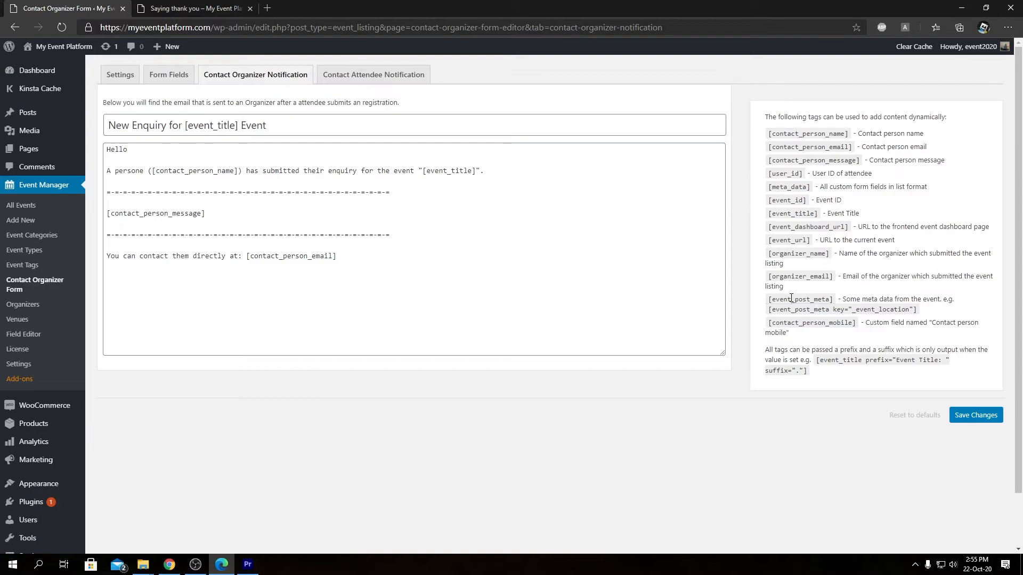
triple_click(803, 324)
left_click(814, 344)
mouse_move(769, 326)
left_mouse_down()
mouse_move(969, 326)
mouse_move(786, 333)
left_mouse_up()
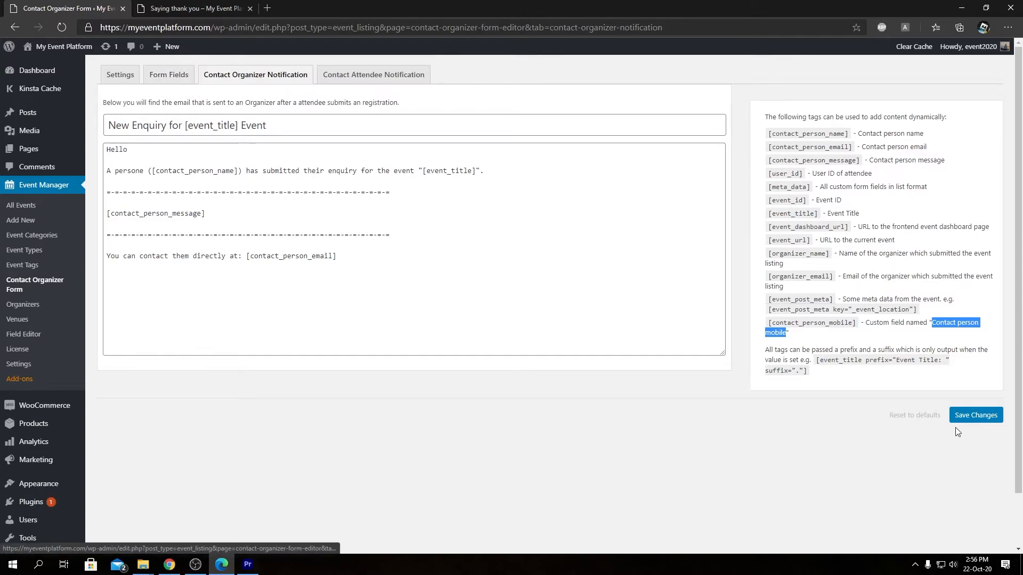
left_click(811, 338)
Step: Add a comma and the copied [contact_person_mobile] tag after [contact_person_email] in the organizer notification email, and save the changes
triple_click(812, 323)
left_click_drag(822, 350, 757, 334)
key("ctrl+c")
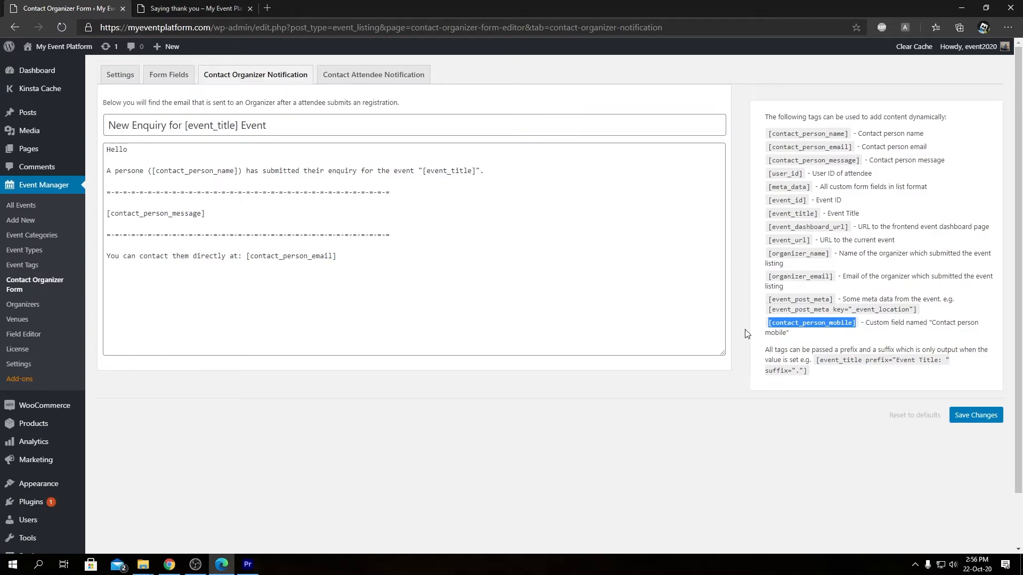
left_click(299, 258)
key("End")
type(",")
key("ctrl+v")
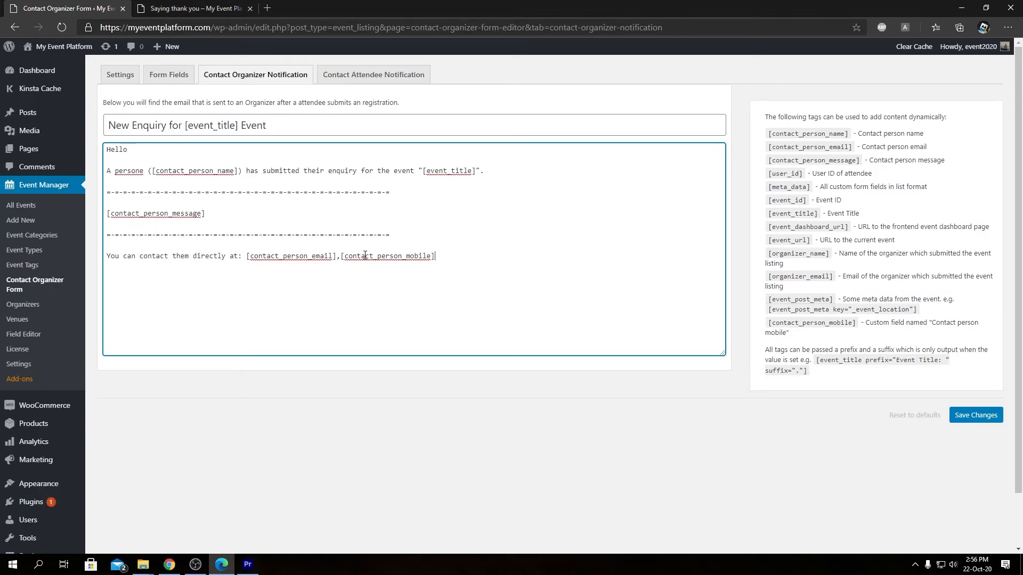
left_click(976, 415)
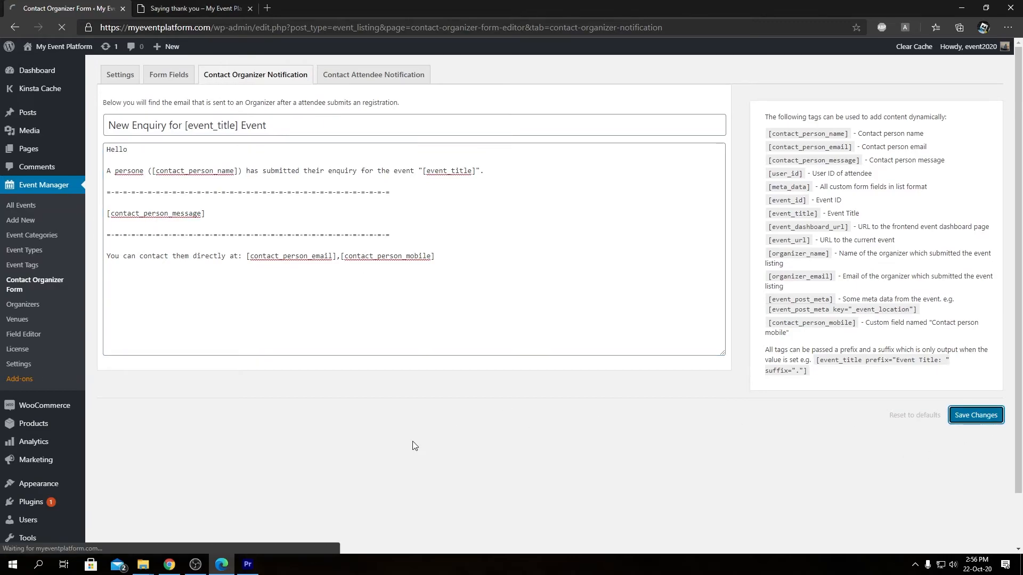
Step: Switch to the "Saying thank you" event page, reload it, and expand the Contact Organizer form
left_click(162, 5)
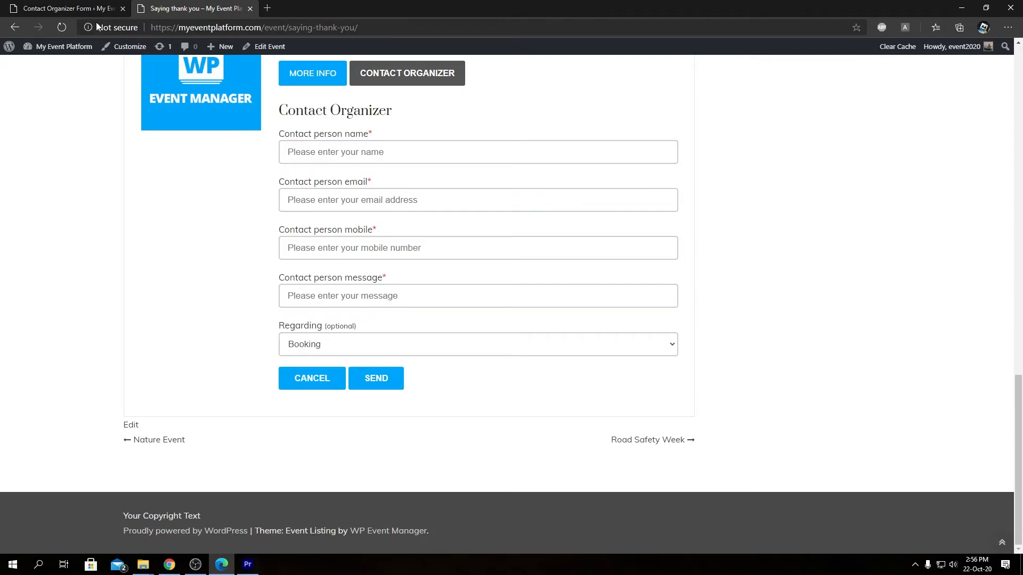
left_click(69, 27)
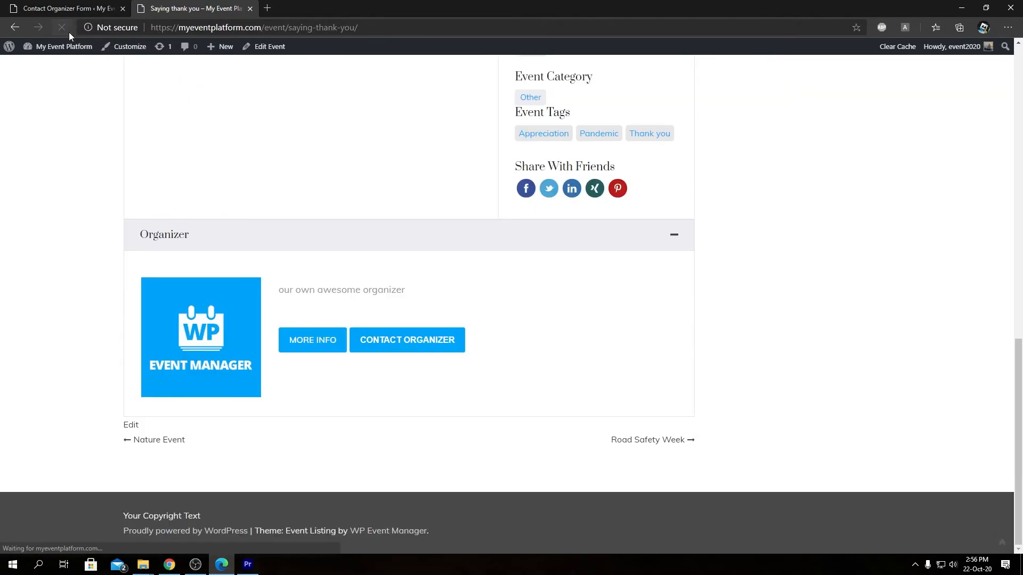
left_click(440, 348)
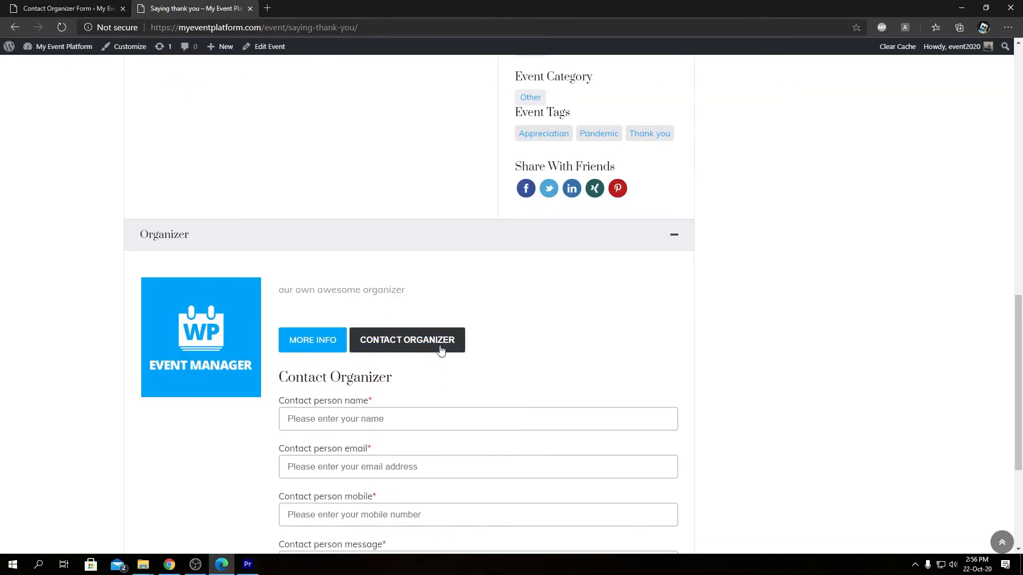
scroll(441, 348, "down", 4)
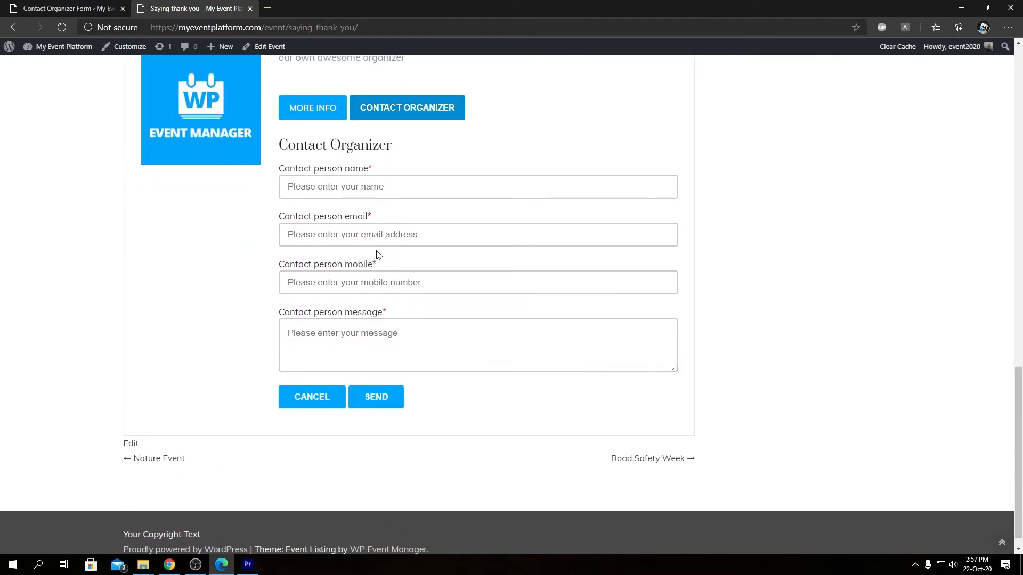
Step: Fill in the contact person's name, email address and mobile number in the Contact Organizer form
left_click(384, 192)
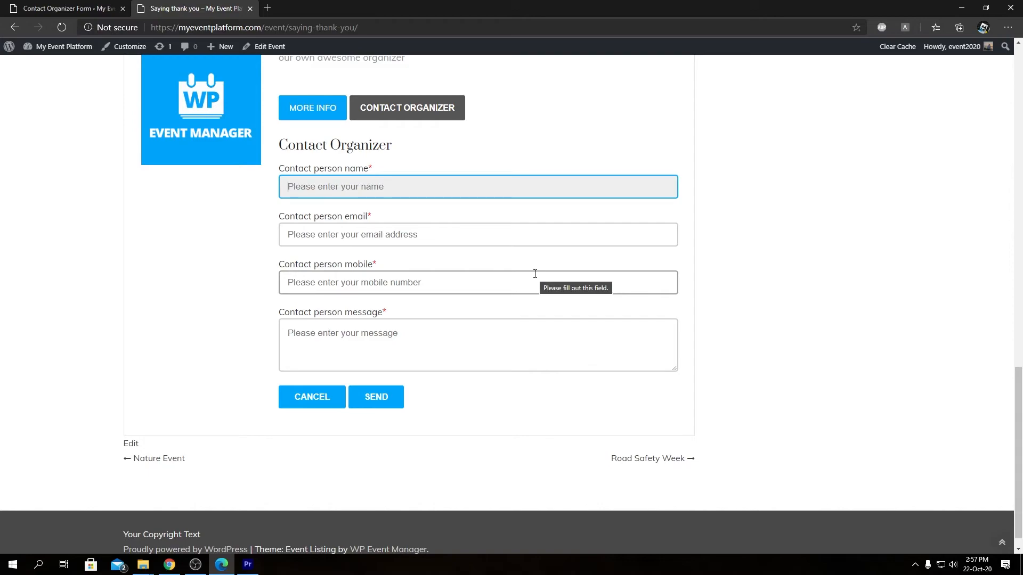
type("Sarath")
key("Tab")
type("[blurred]@outlook.com")
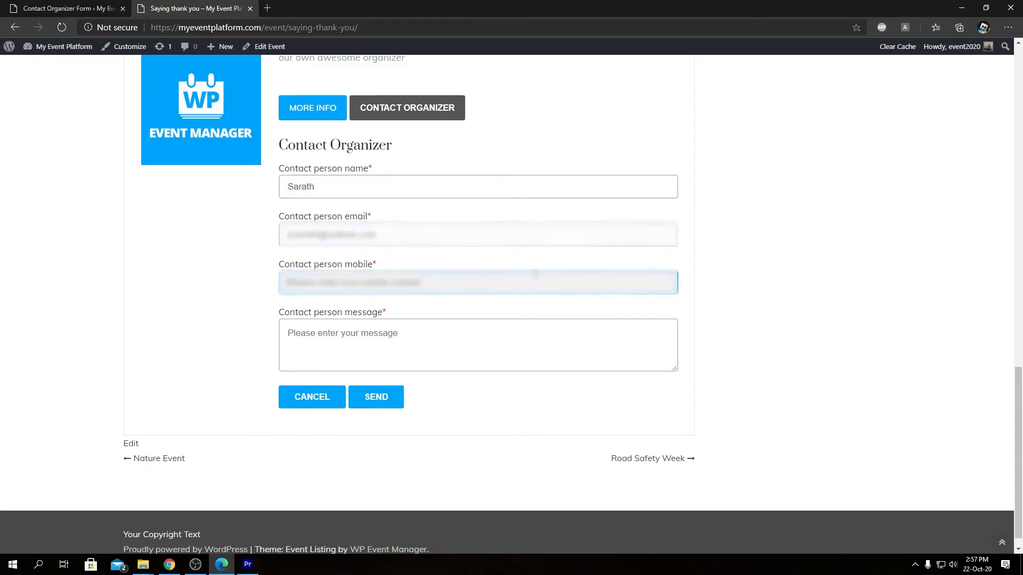
key("Tab")
type("[blurred]")
Step: Enter "Hi," and "this is a test query" on separate lines as the contact message, and send the enquiry to the organizer
key("Tab")
type("Hi,")
key("Return")
type("this is a test")
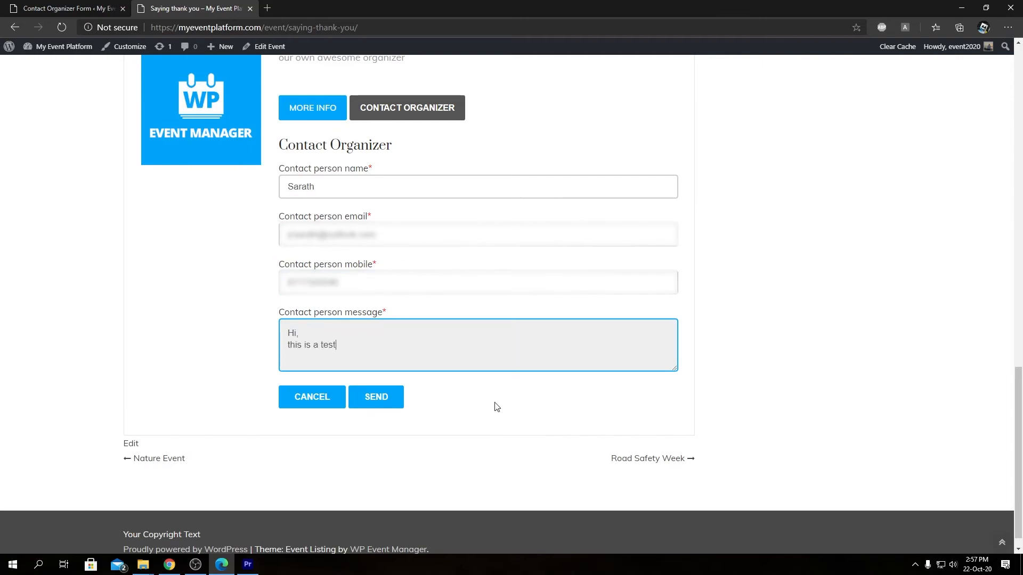
left_click(496, 407)
left_click(388, 411)
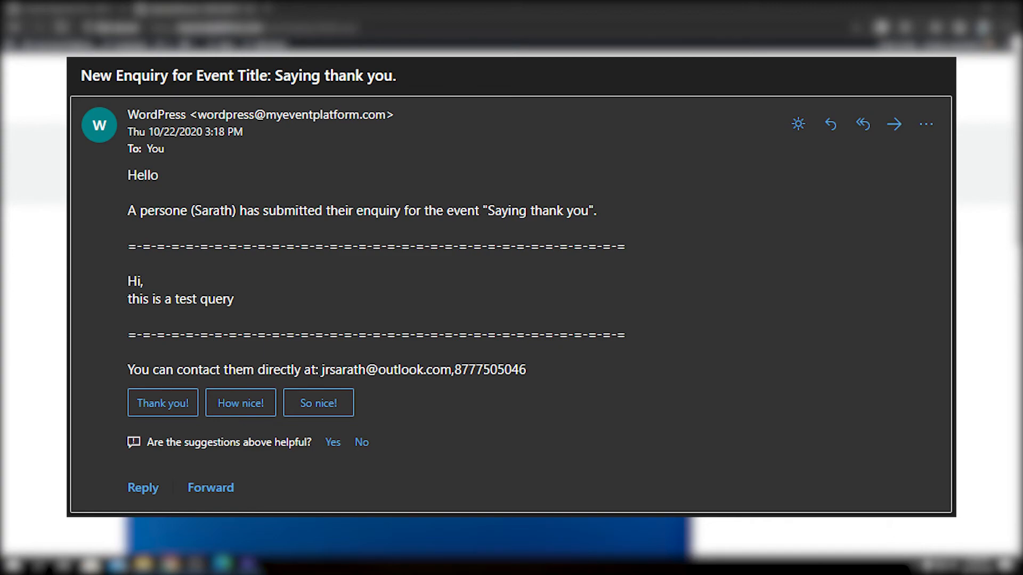
Step: Compare the event page's Contact Organizer form with the organizer notification's [contact_person_mobile] tag, and open the contact form's field settings
scroll(511, 287, "down", 15)
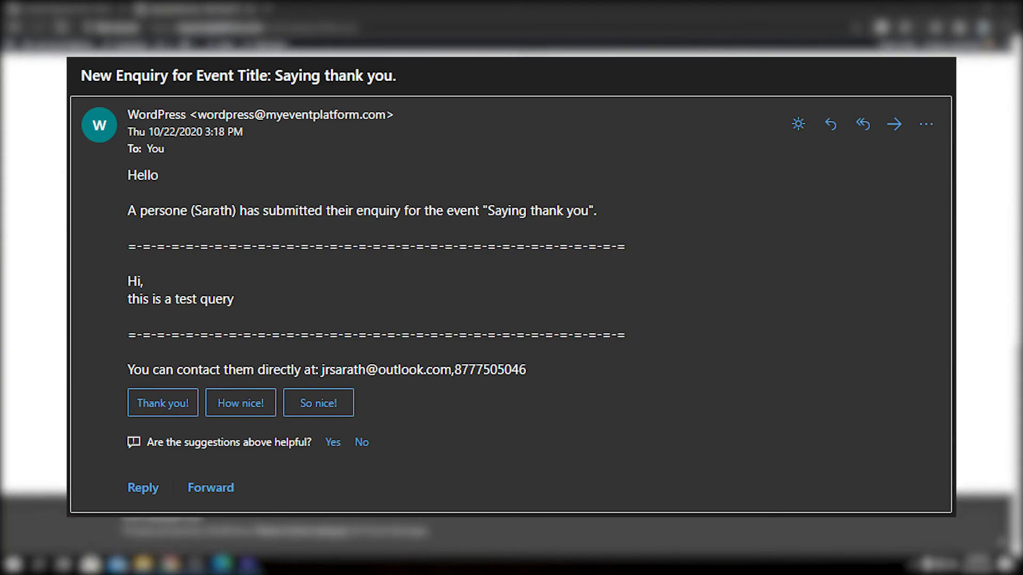
scroll(512, 288, "up", 2)
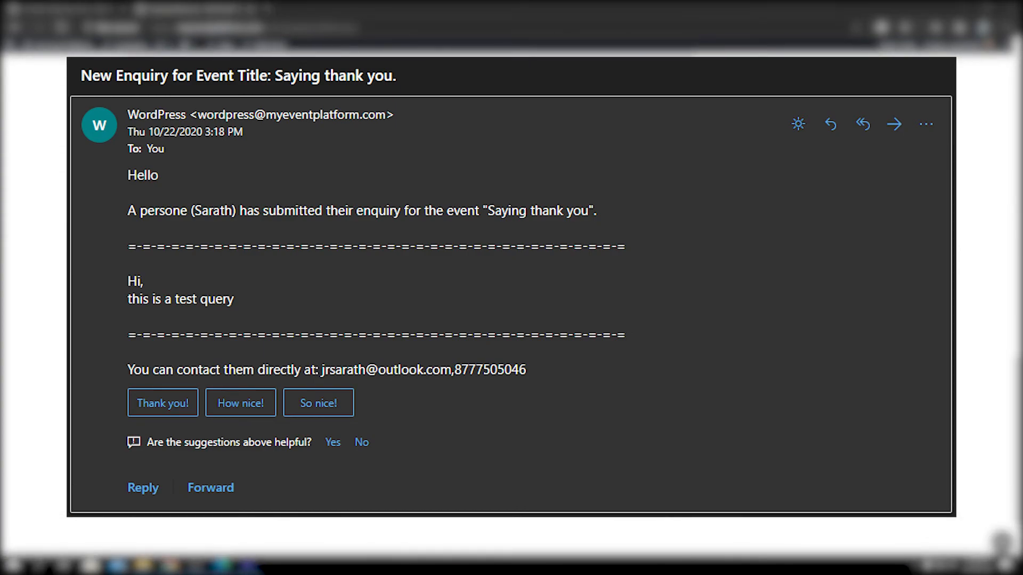
left_click(55, 7)
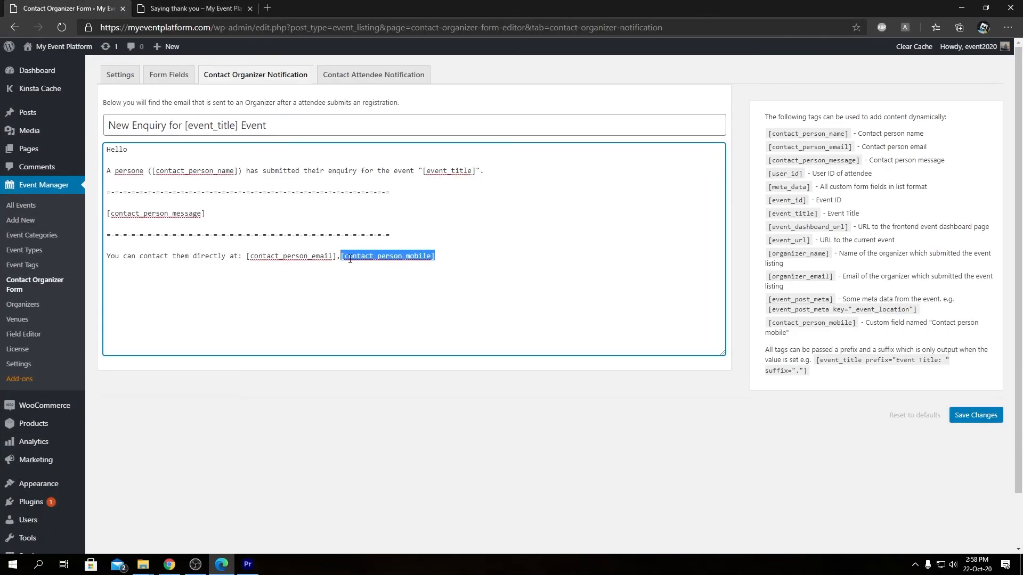
left_click(208, 8)
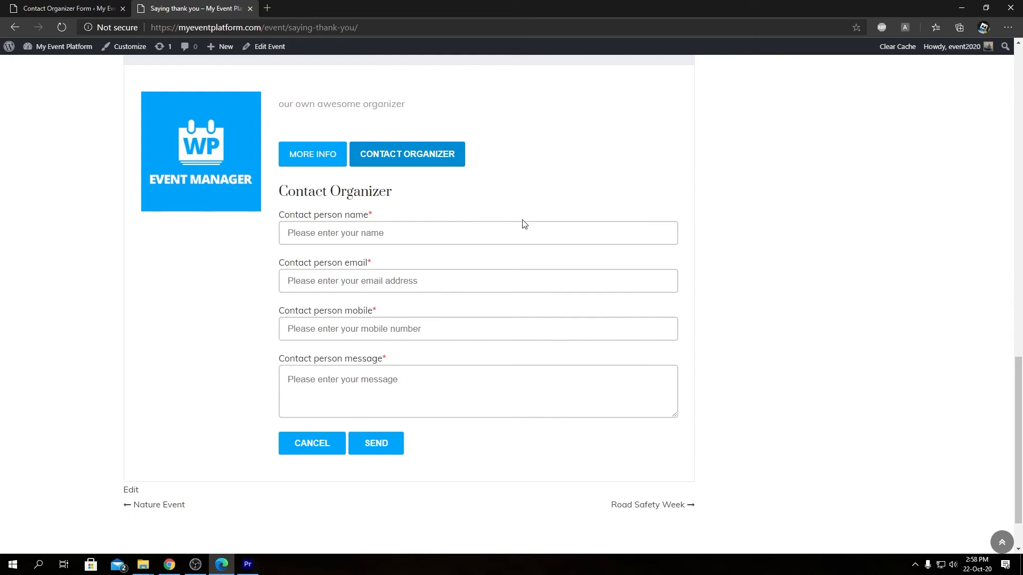
left_click(69, 8)
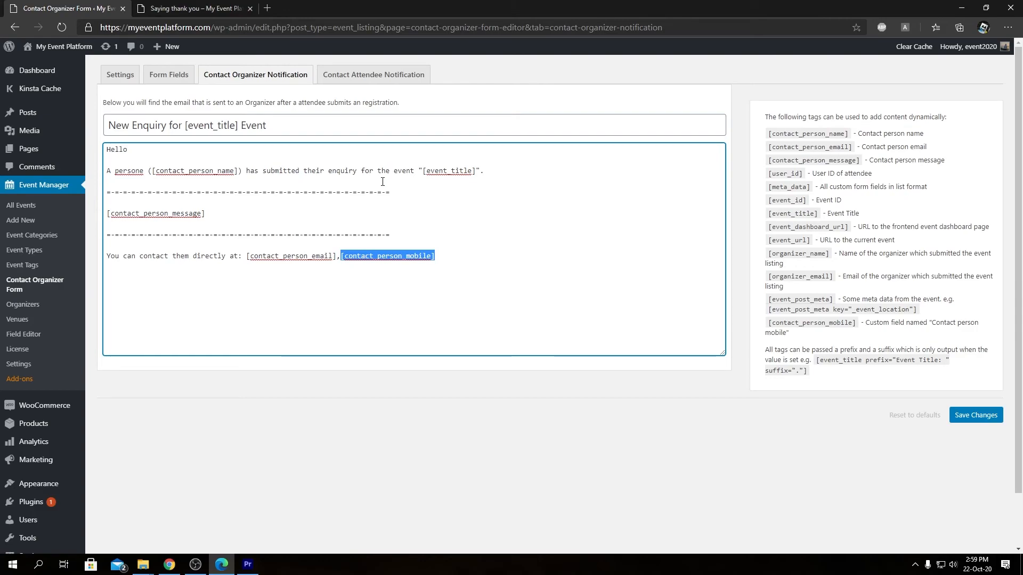
left_click(168, 75)
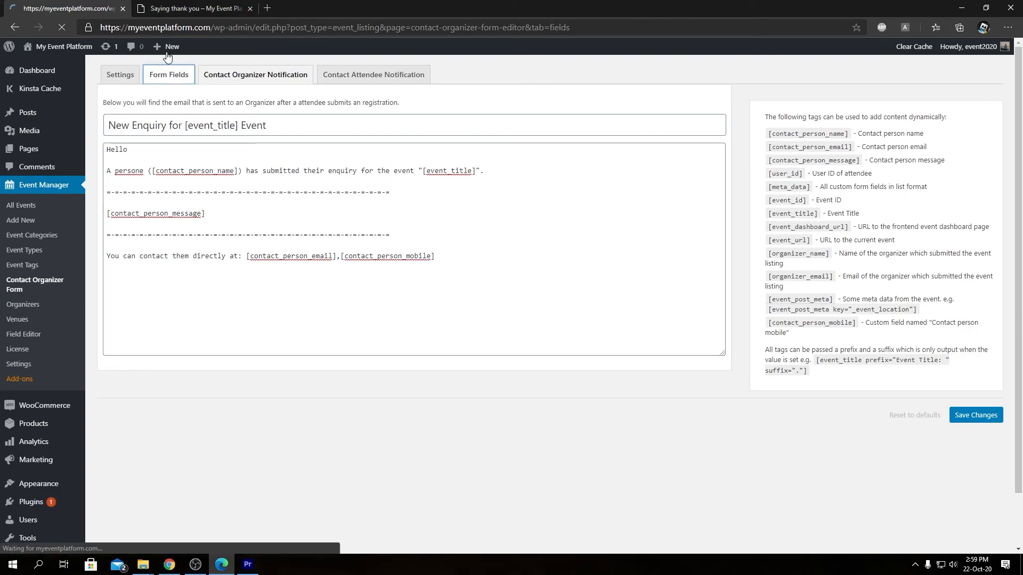